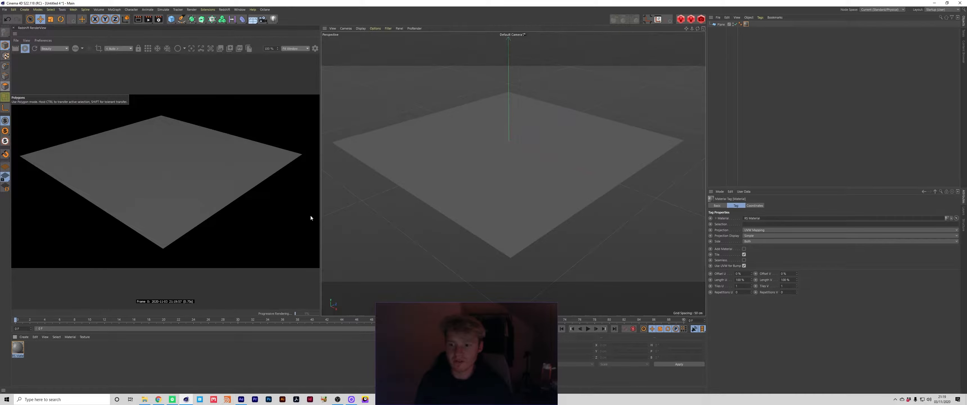
Open the shader graph of the RS Material and add a Texture node
double_click(18, 348)
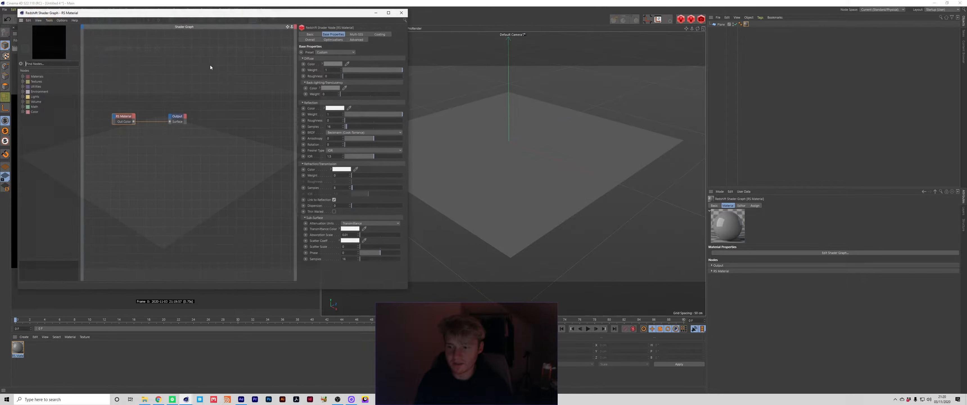
left_click_drag(211, 13, 624, 88)
left_click(648, 230)
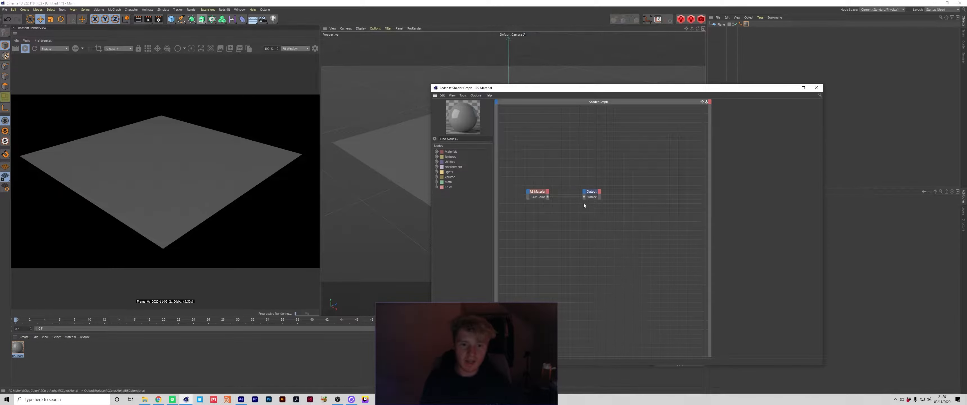
left_click_drag(584, 203, 562, 210)
double_click(537, 188)
type("texture")
key("Return")
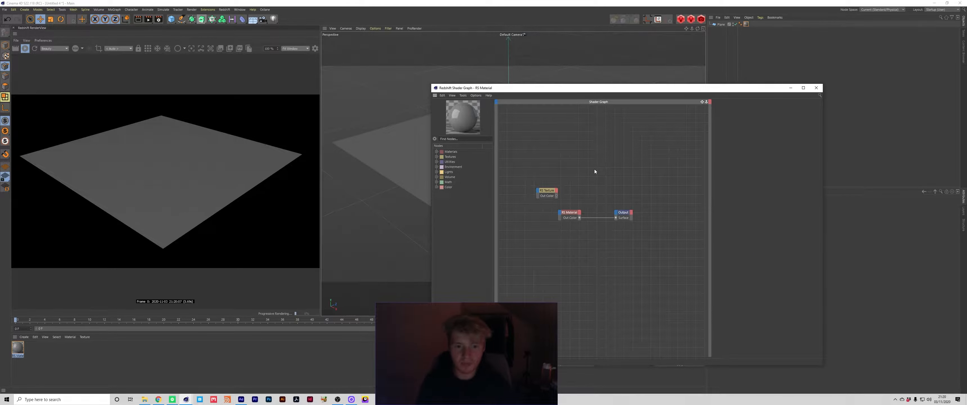
double_click(595, 169)
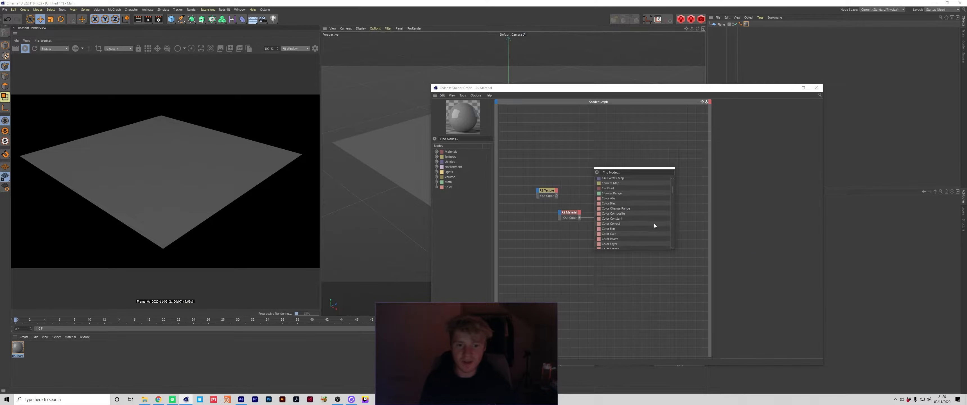
left_click(559, 158)
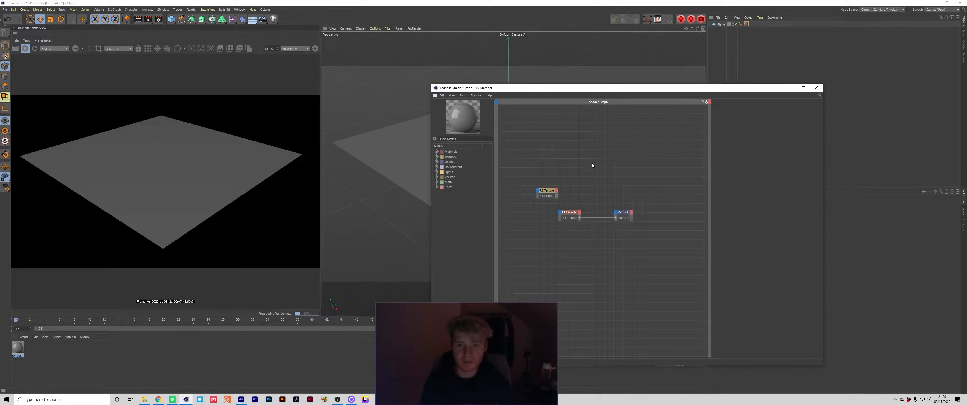
Load an image from the Surface_Imperfections textures folder into the Texture node and connect its colour to the Output's Surface
left_click(547, 191)
left_click(814, 155)
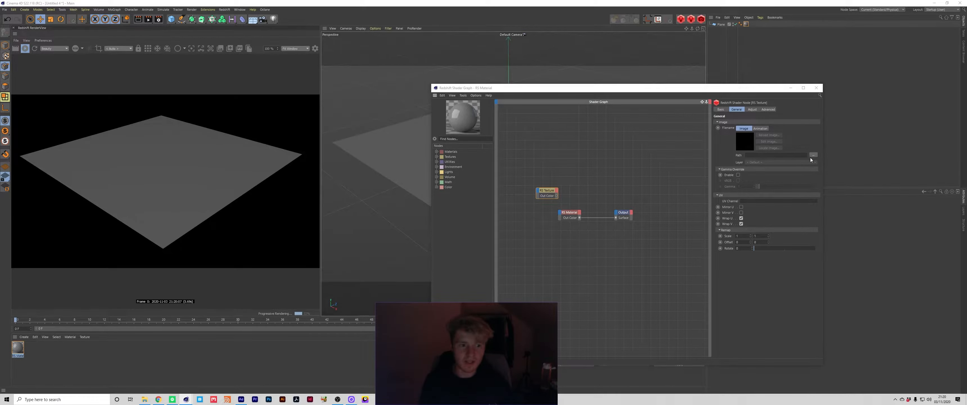
left_click(520, 106)
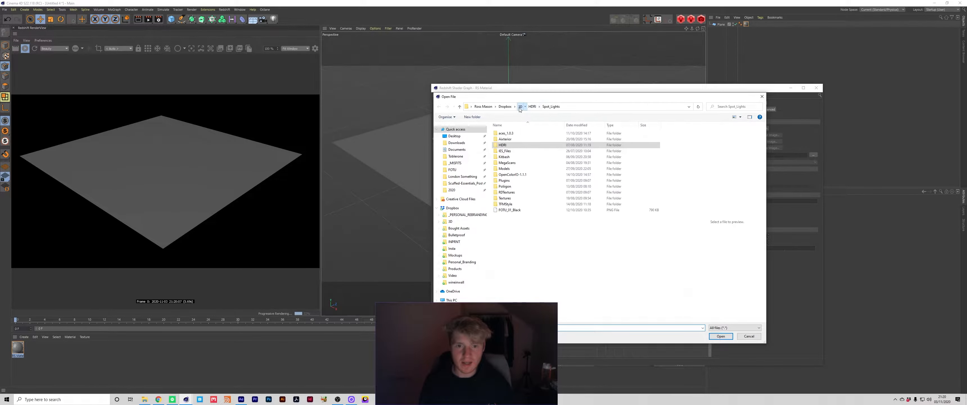
double_click(505, 198)
double_click(522, 169)
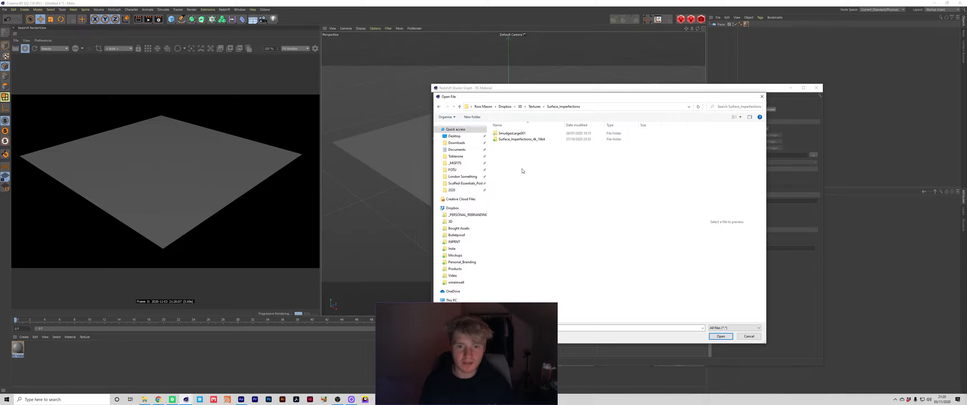
double_click(530, 140)
double_click(637, 140)
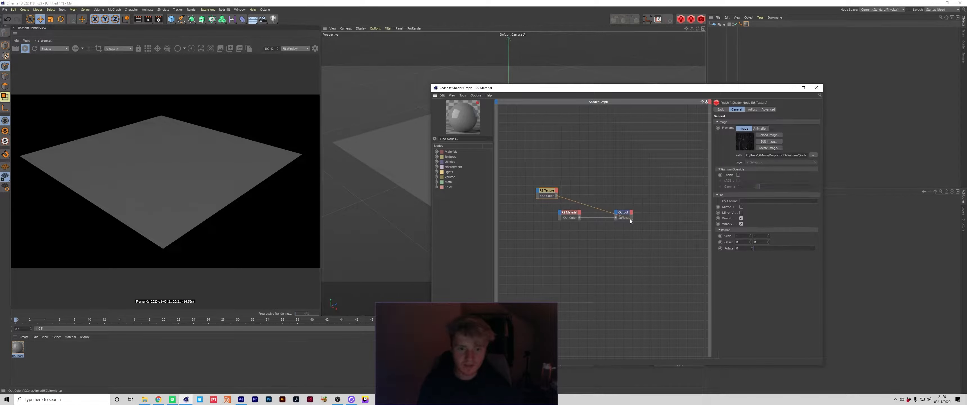
left_click_drag(631, 220, 616, 218)
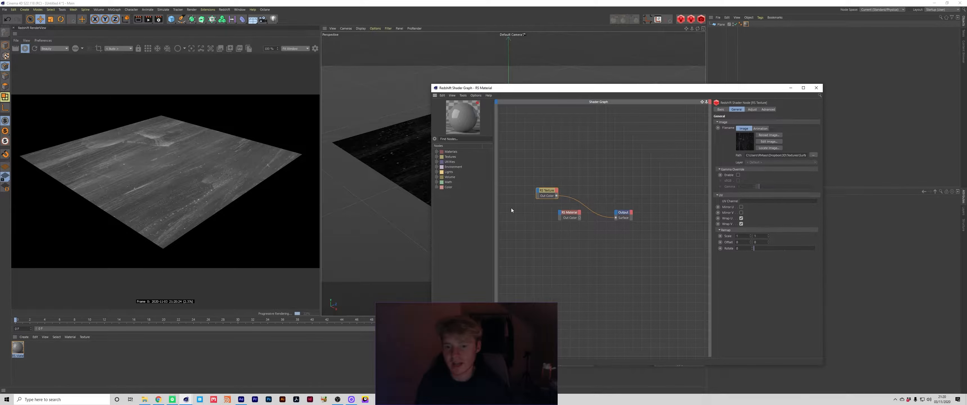
Add a Displacement node and connect the texture's colour to its Tex Map input
left_click_drag(544, 188, 523, 179)
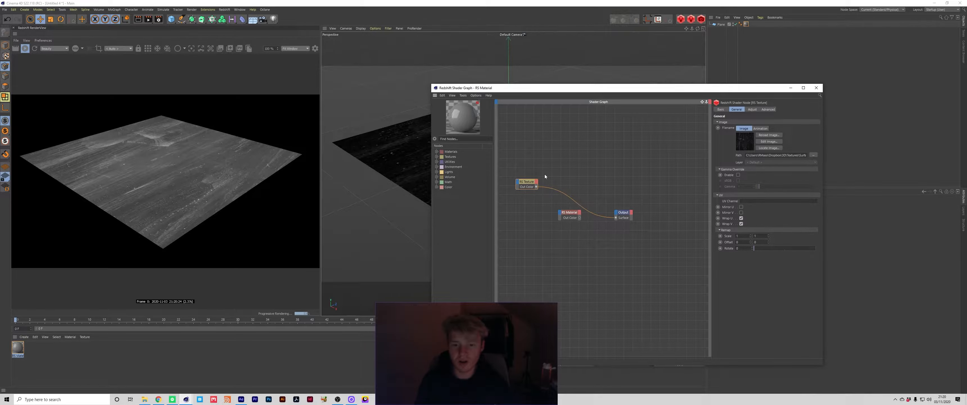
left_click(545, 174)
key("Tab")
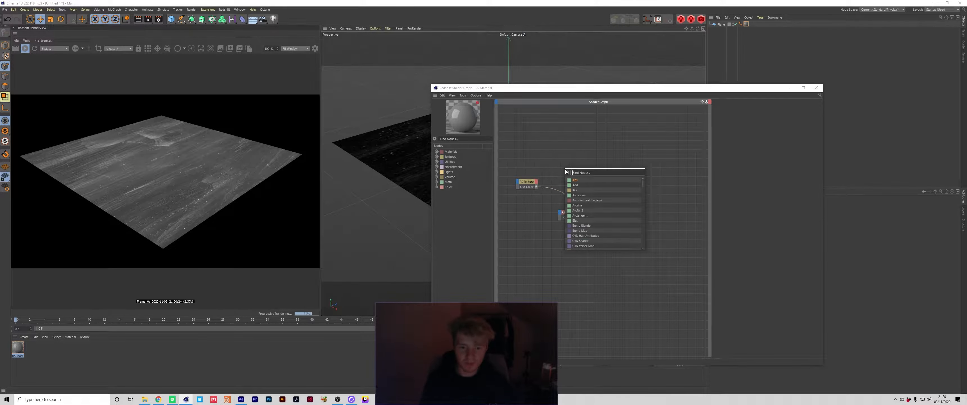
type("dis")
key("Return")
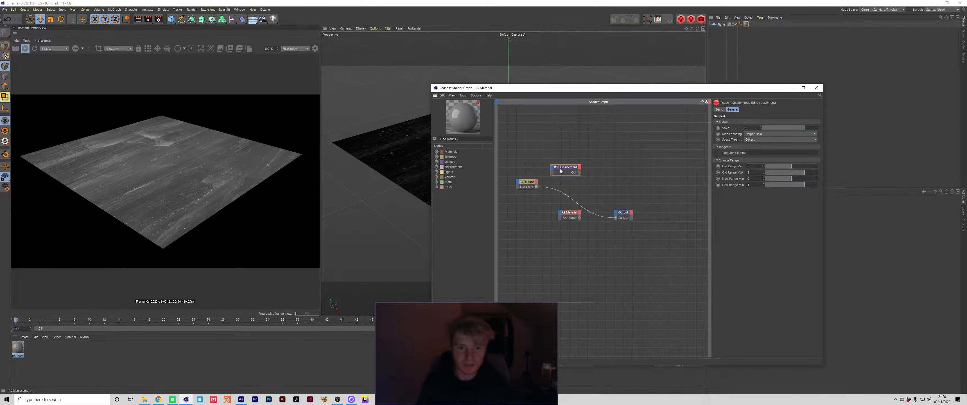
left_click_drag(561, 171, 556, 174)
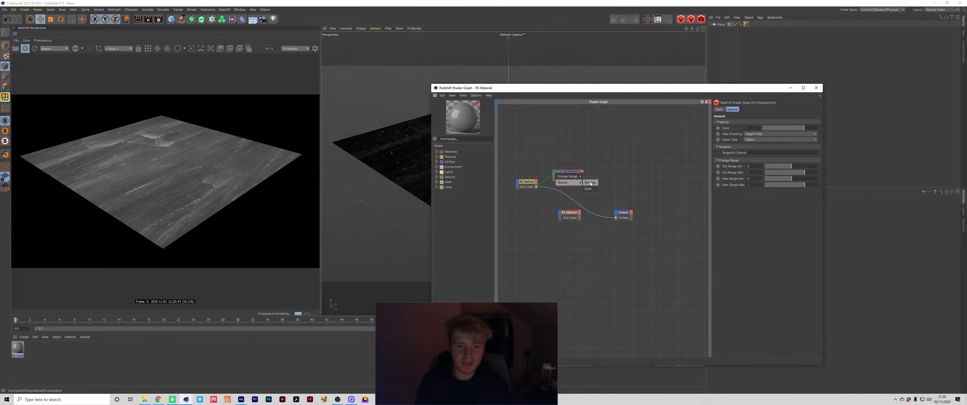
left_click(590, 183)
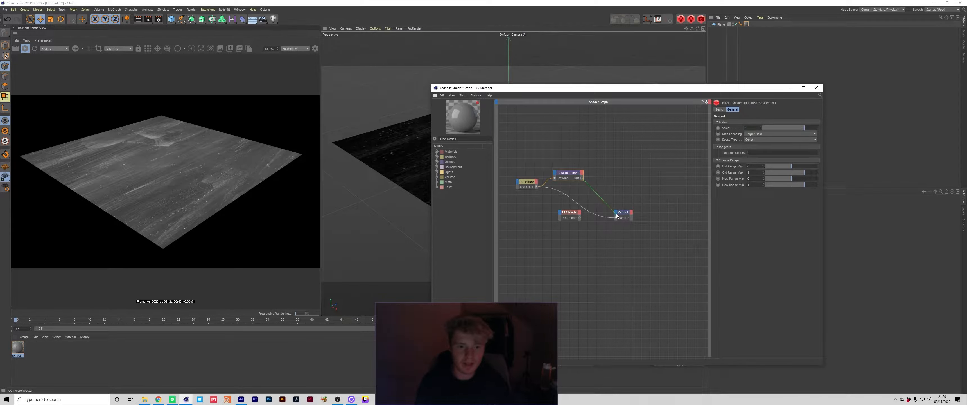
Connect the Displacement node to the Output's Displacement input and the RS Material to its Surface input
mouse_move(616, 214)
left_mouse_down()
mouse_move(607, 219)
mouse_move(623, 218)
left_mouse_up()
left_click(624, 219)
left_click(599, 215)
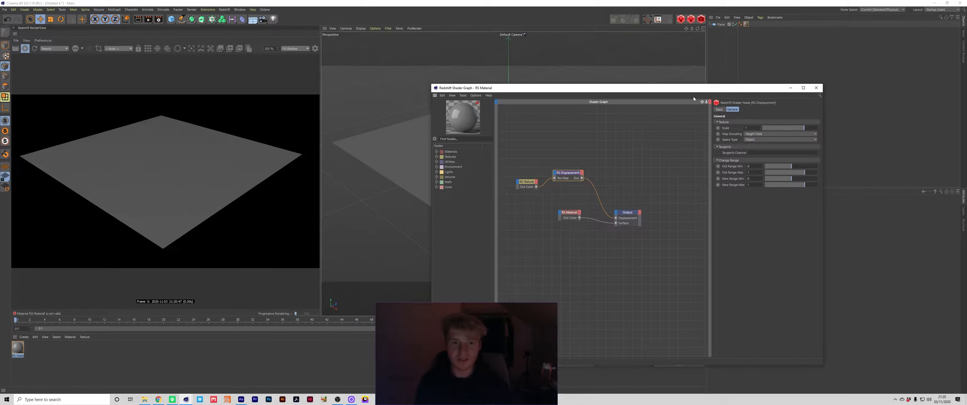
Add a Redshift Object tag to the plane, override its geometry settings and enable displacement
left_click_drag(698, 89, 571, 73)
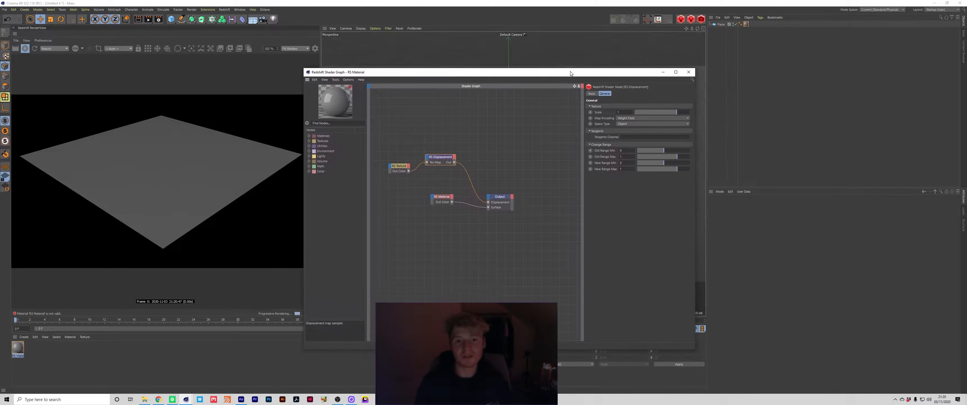
left_click(721, 25)
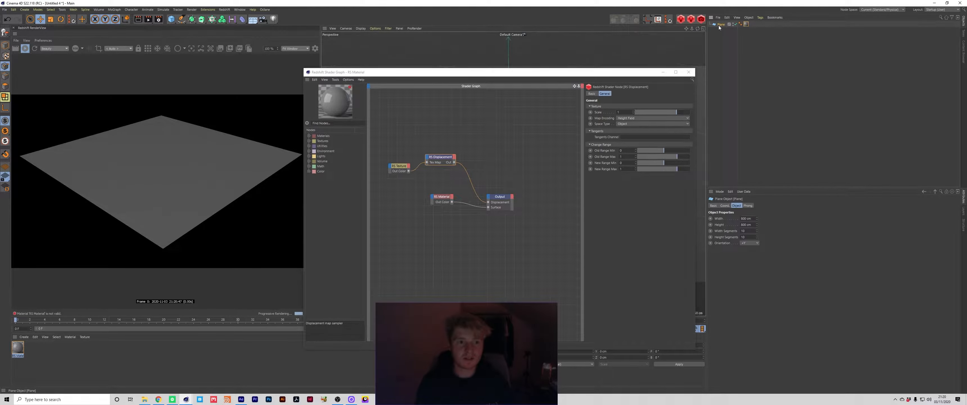
right_click(721, 25)
mouse_move(759, 85)
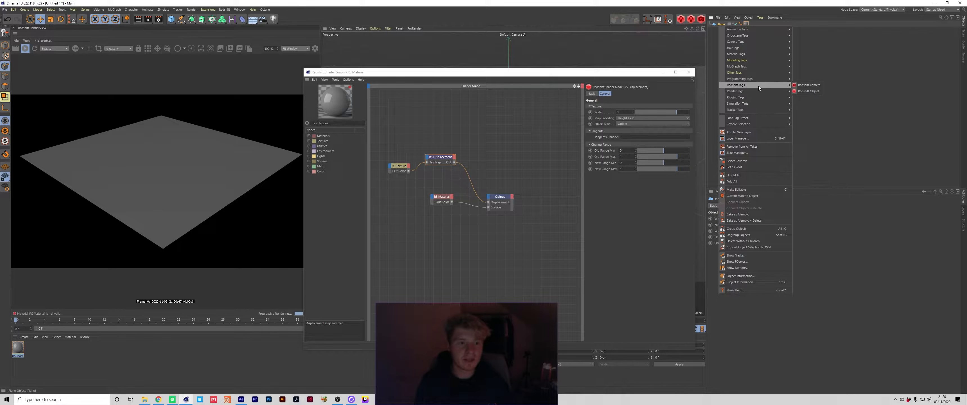
left_click(809, 91)
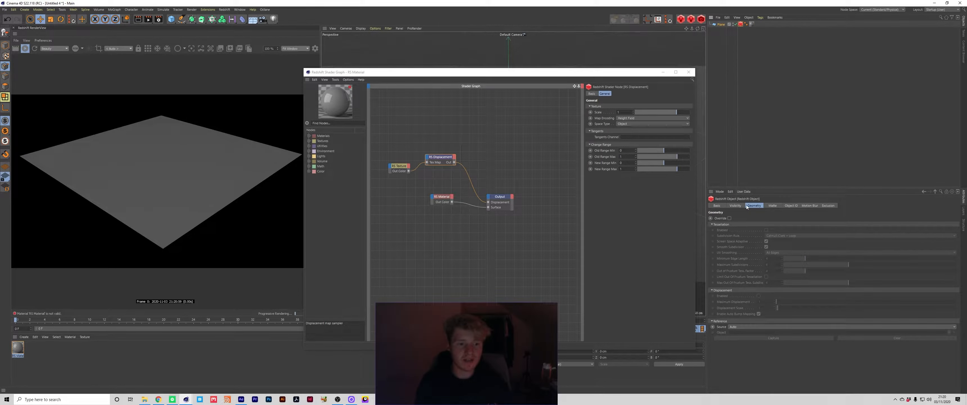
left_click(729, 218)
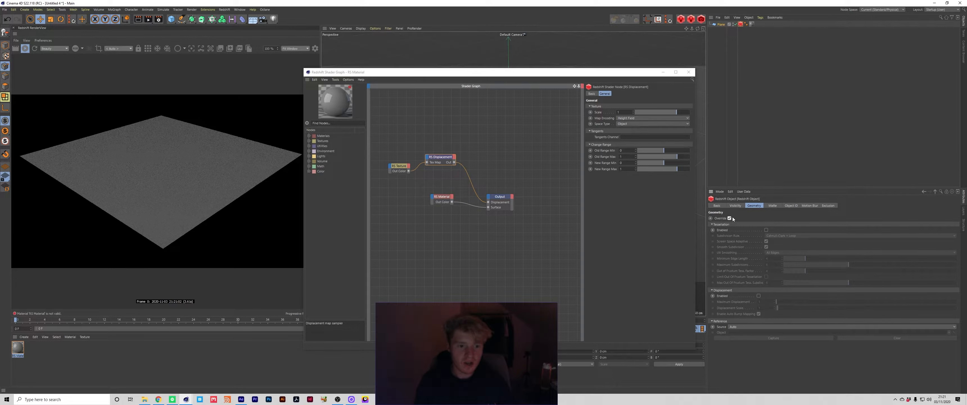
left_click(759, 296)
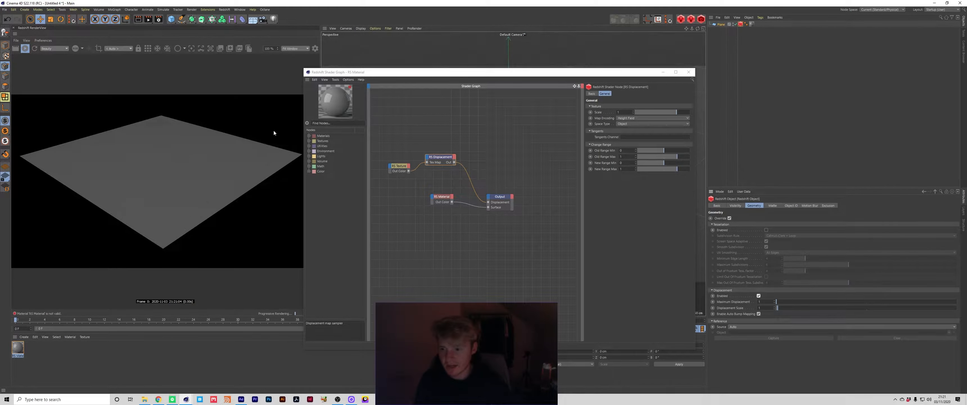
Set the Displacement node's scale to 5
left_click_drag(506, 73, 835, 148)
scroll(512, 146, "up", 8)
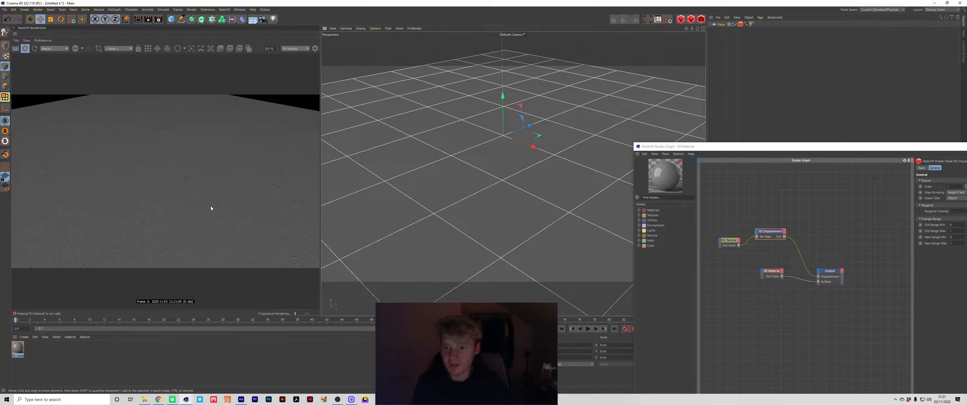
left_click_drag(714, 146, 471, 79)
double_click(713, 119)
type("5")
key("Return")
Add a Ramp node fed by the texture's colour and connect it to the Output's Surface to preview it
left_click_drag(497, 178, 577, 214)
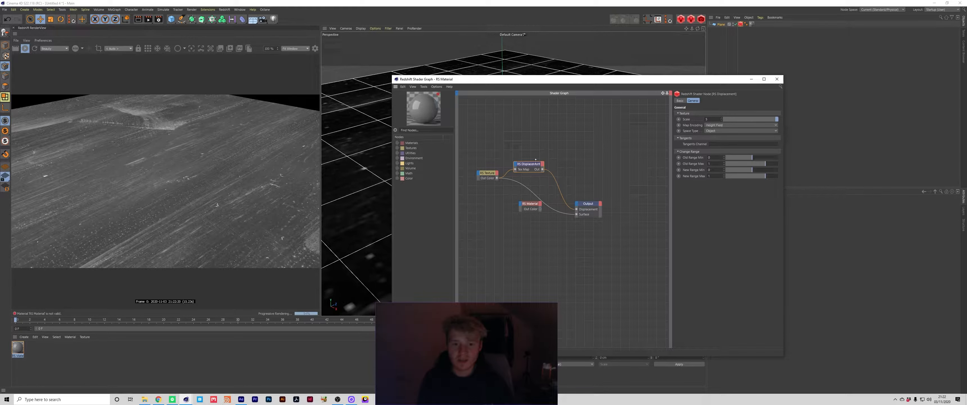
left_click_drag(534, 164, 551, 161)
left_click(523, 145)
key("shift+c")
type("ramp")
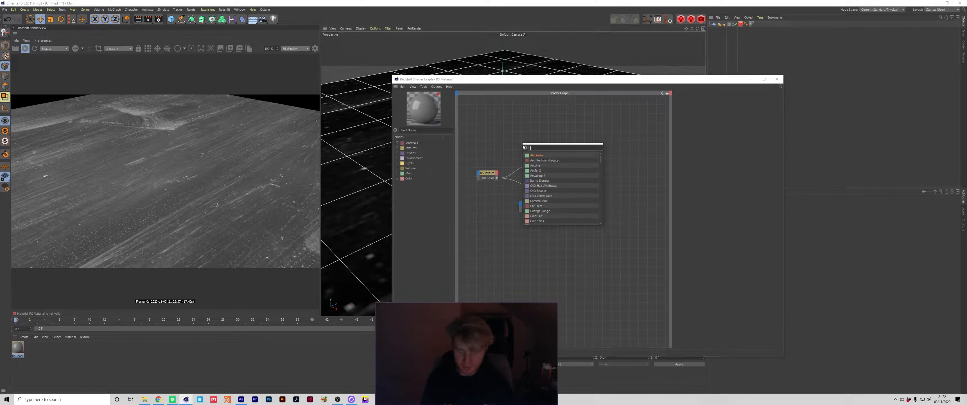
key("Return")
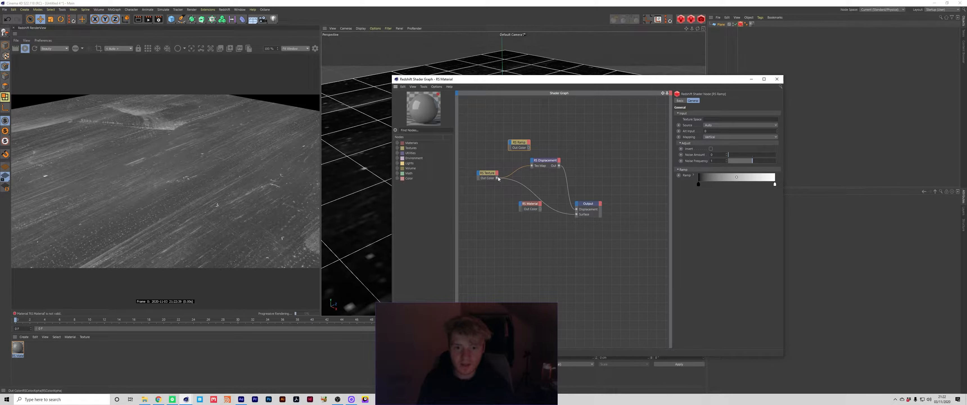
left_click_drag(508, 154, 577, 214)
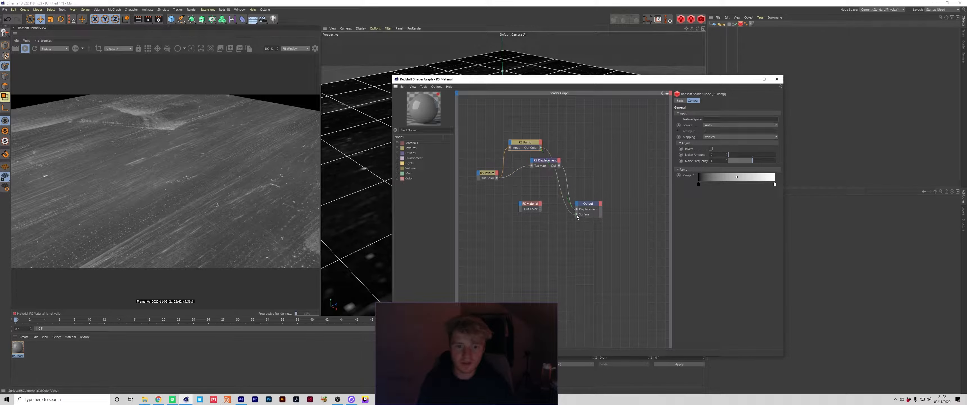
Increase the ramp's contrast by moving its black and white knots inward, closer to each other
left_click_drag(699, 184, 715, 184)
left_click_drag(775, 184, 740, 184)
Feed the ramp's colour into the Displacement node's Tex Map and reconnect the RS Material to the Output's Surface
left_click_drag(533, 168, 532, 166)
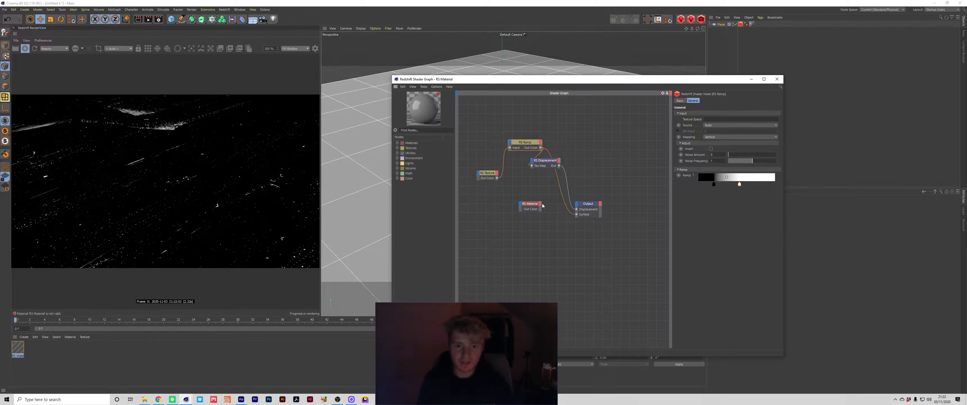
left_click_drag(540, 209, 577, 214)
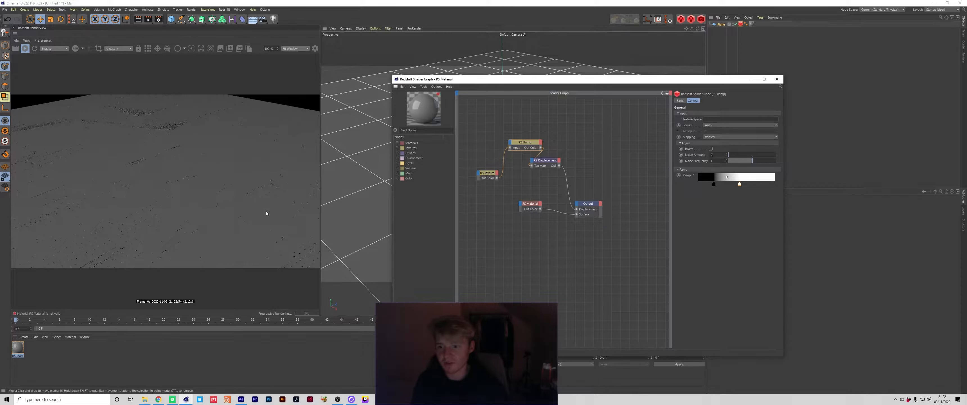
left_click_drag(530, 145, 523, 145)
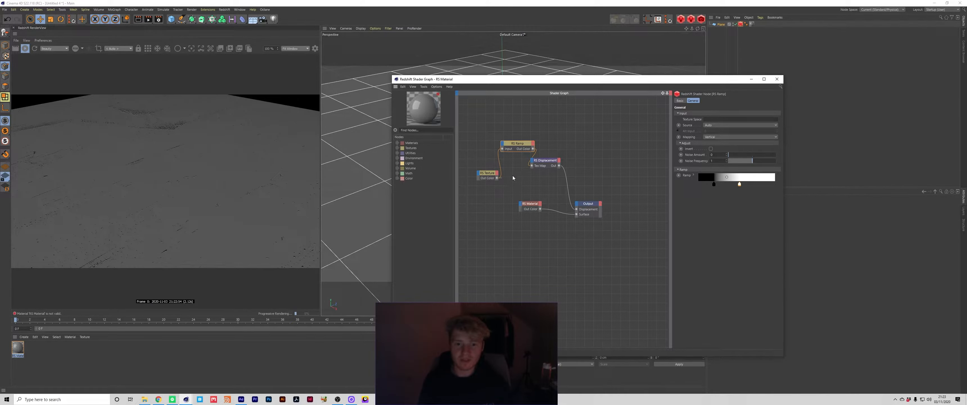
Connect the texture directly to the Displacement node's Tex Map, bypassing the ramp, and close the shader graph
left_click_drag(497, 178, 532, 165)
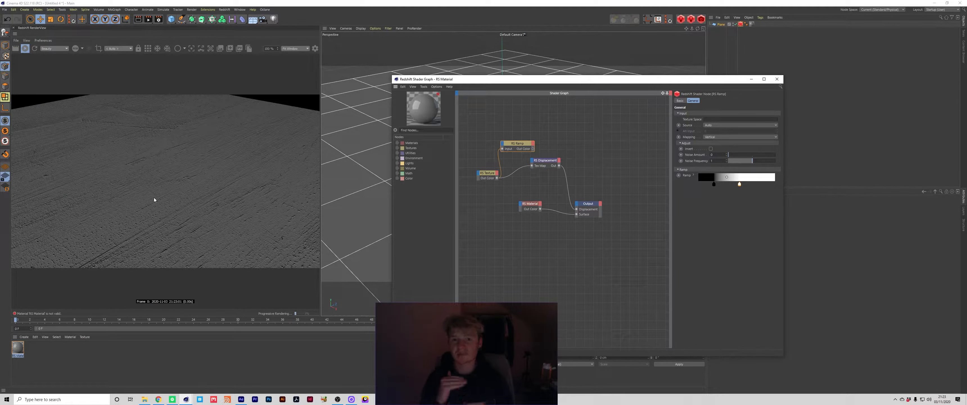
left_click(550, 166)
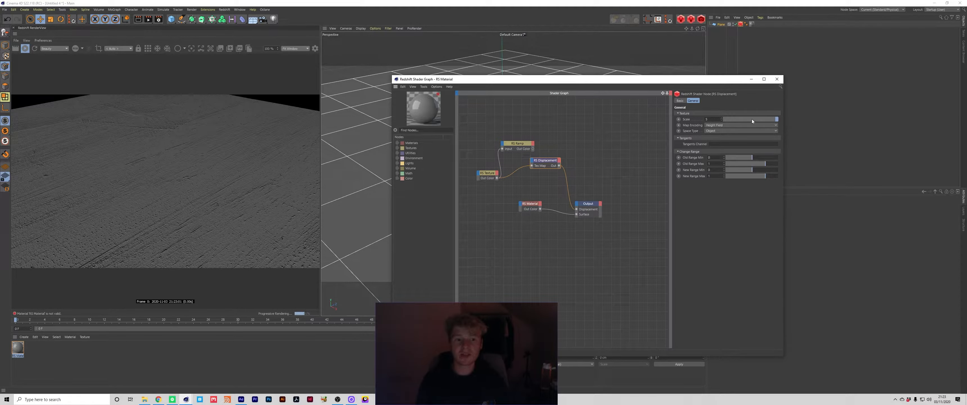
left_click_drag(712, 120, 704, 122)
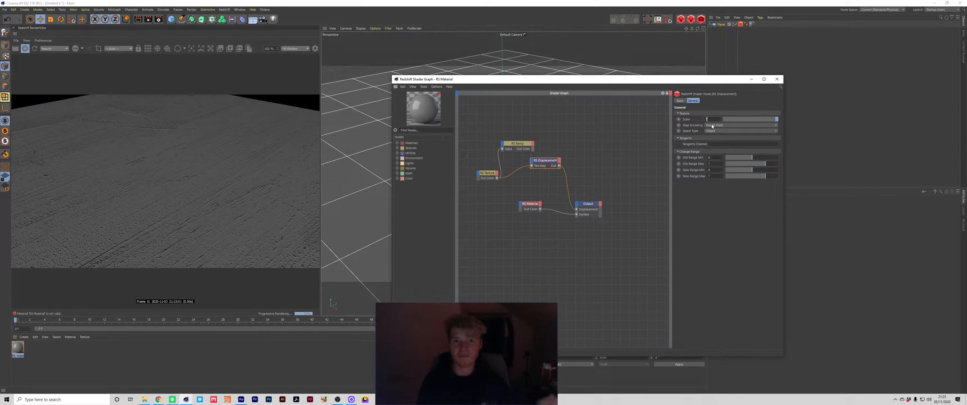
left_click_drag(528, 145, 522, 145)
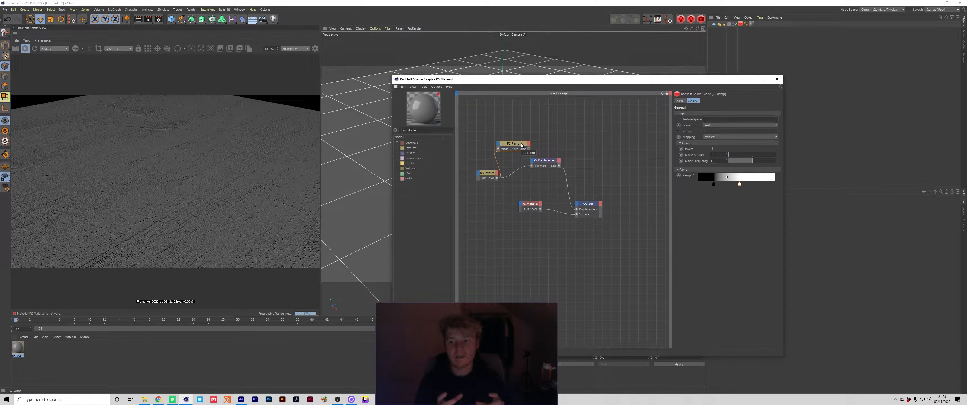
left_click(778, 79)
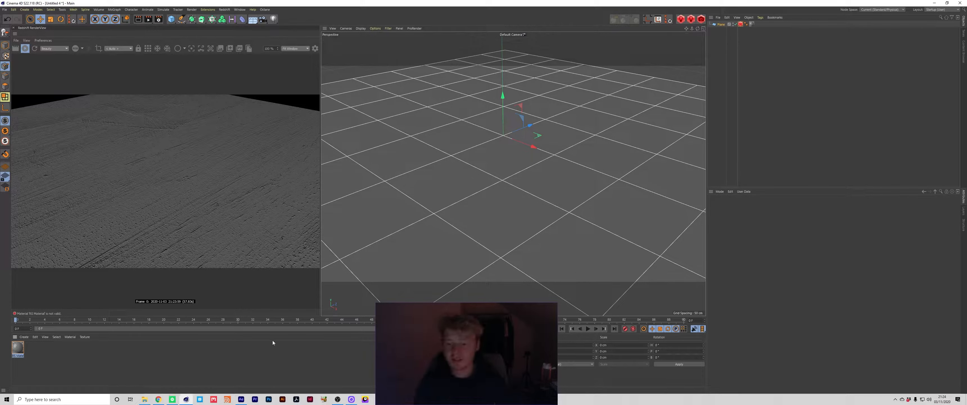
Switch to After Effects and scrub through Comp 1 to review how the letters fade in one after another
left_click(241, 399)
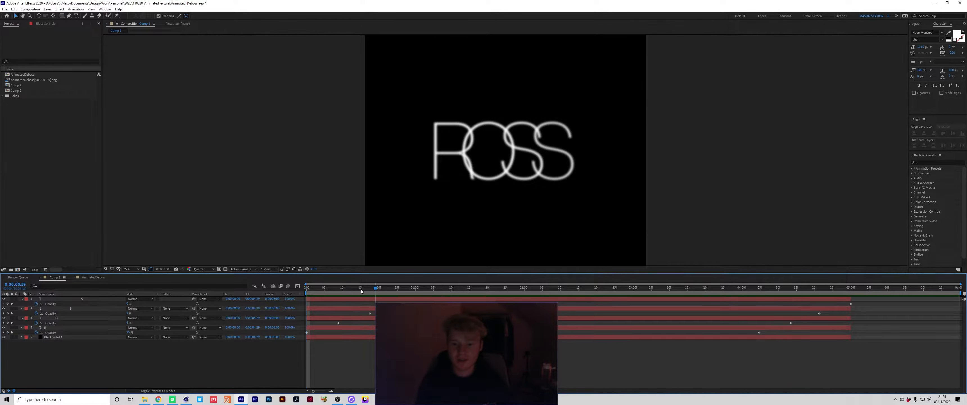
left_click_drag(328, 291, 402, 290)
left_click_drag(787, 366, 962, 310)
left_click(842, 359)
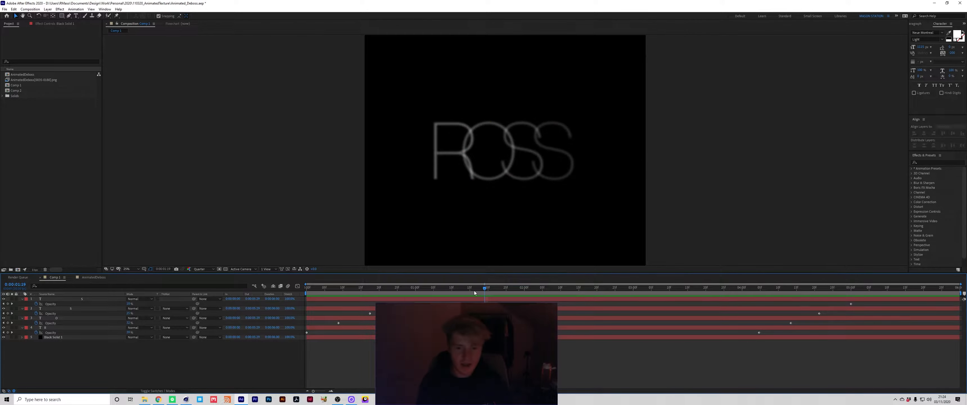
left_click_drag(432, 291, 495, 298)
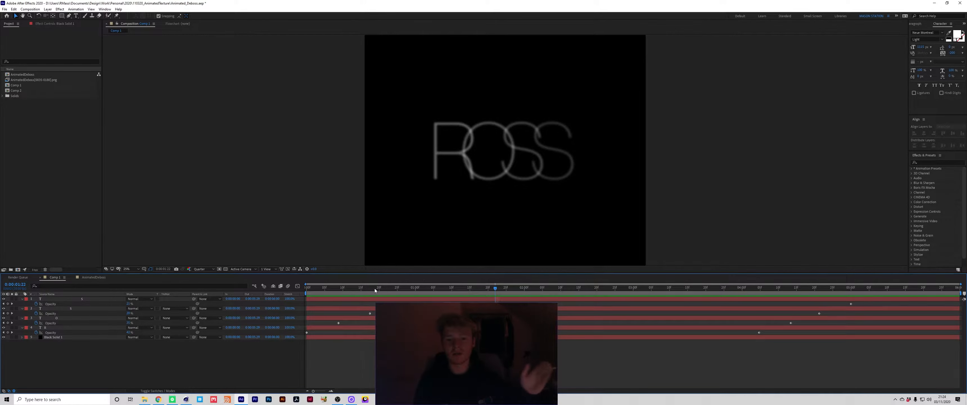
left_click_drag(375, 290, 496, 291)
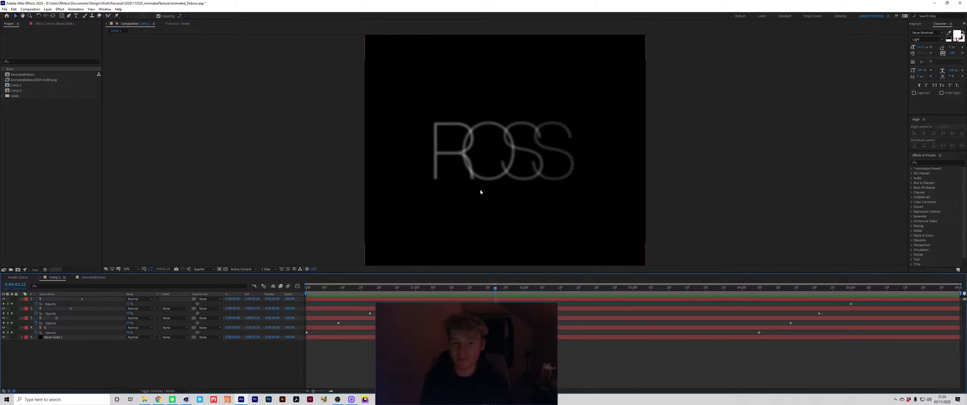
Inspect the letter R layer and the black solid, and scrub through the opacity animation before returning to the first frame
left_click(452, 144)
left_click(454, 151)
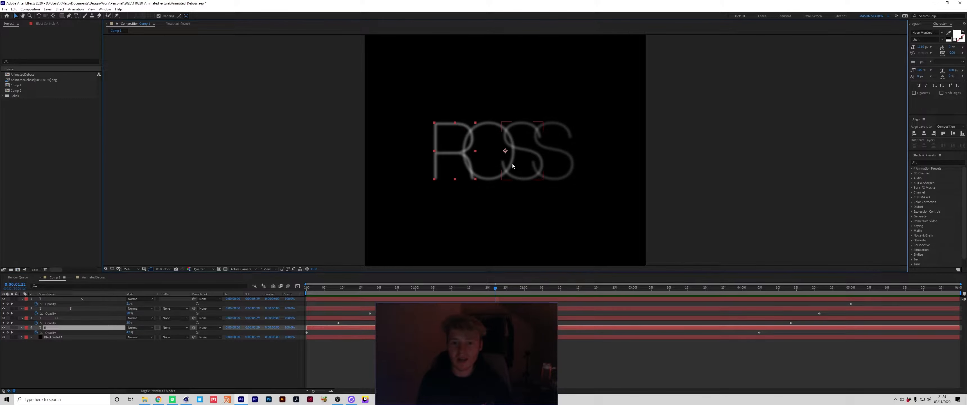
left_click(513, 194)
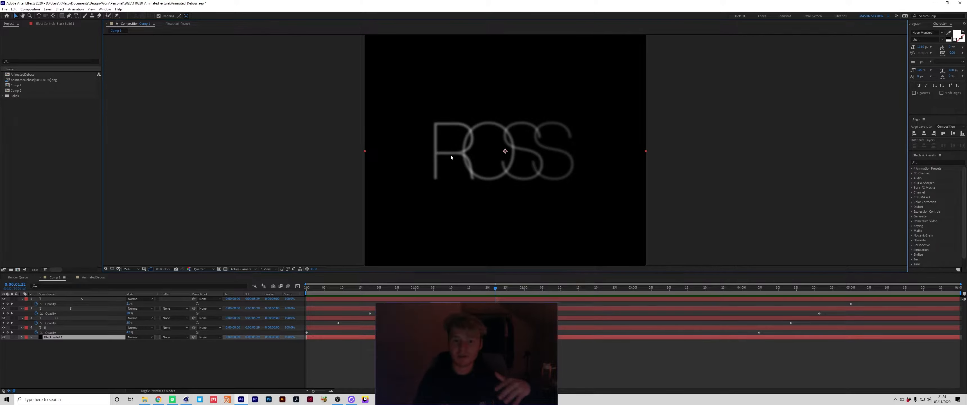
left_click_drag(321, 295, 358, 294)
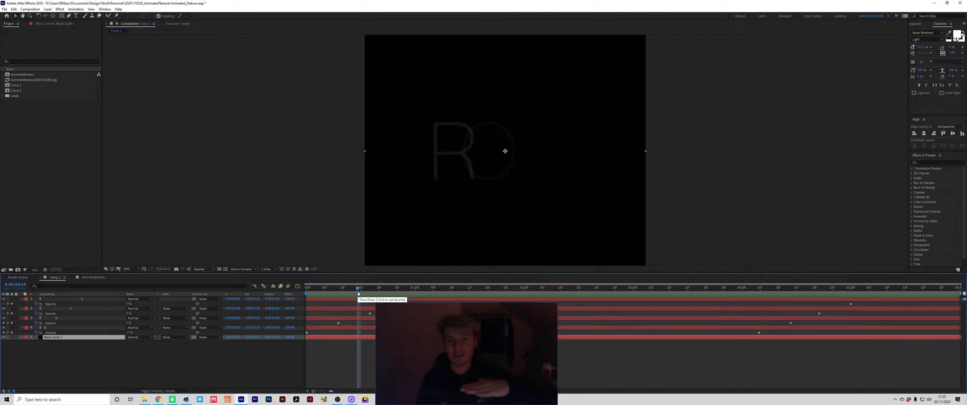
left_click_drag(357, 291, 458, 295)
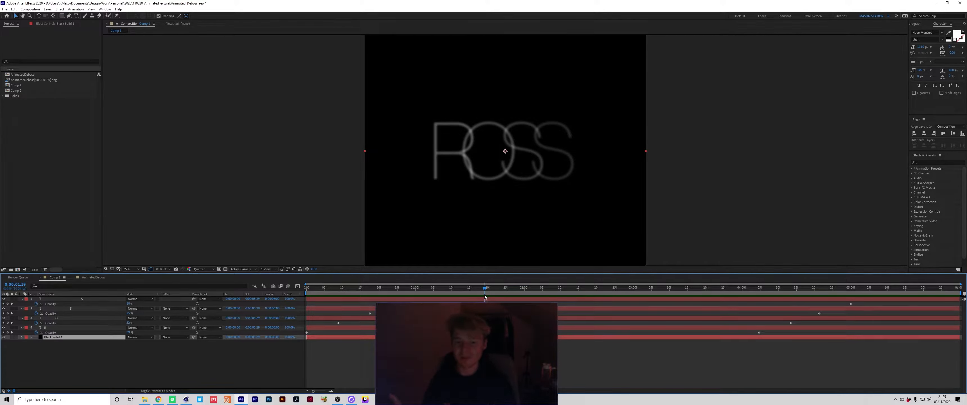
left_click(495, 291)
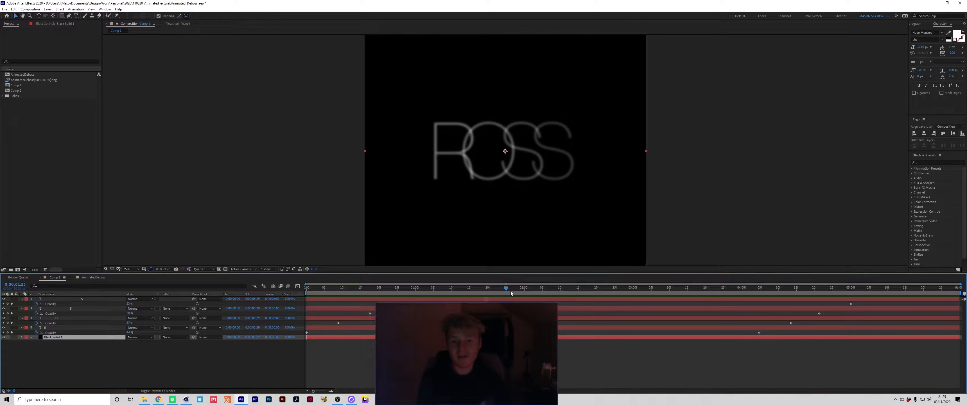
left_click_drag(511, 293, 525, 293)
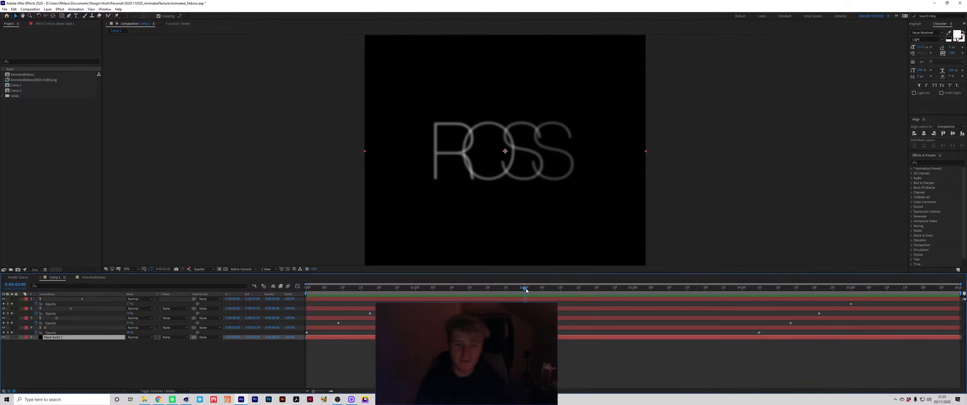
left_click_drag(551, 290, 1, 2)
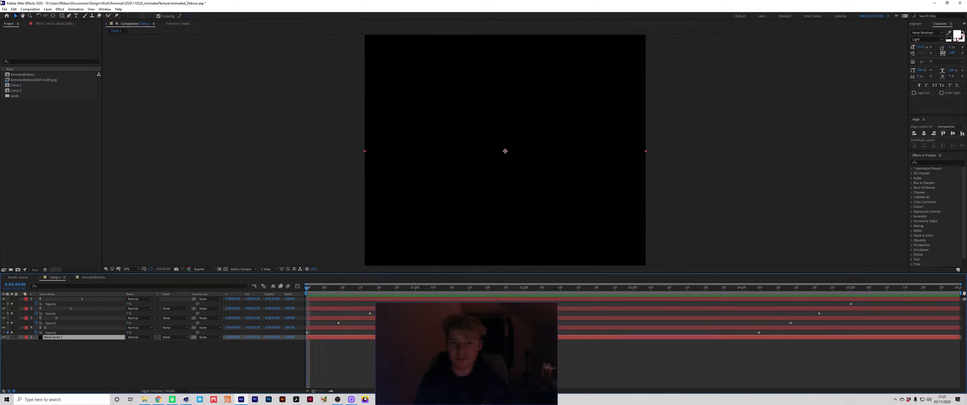
Review Comp 1's width, height and frame rate in the composition settings and close them
left_click(30, 9)
left_click(36, 20)
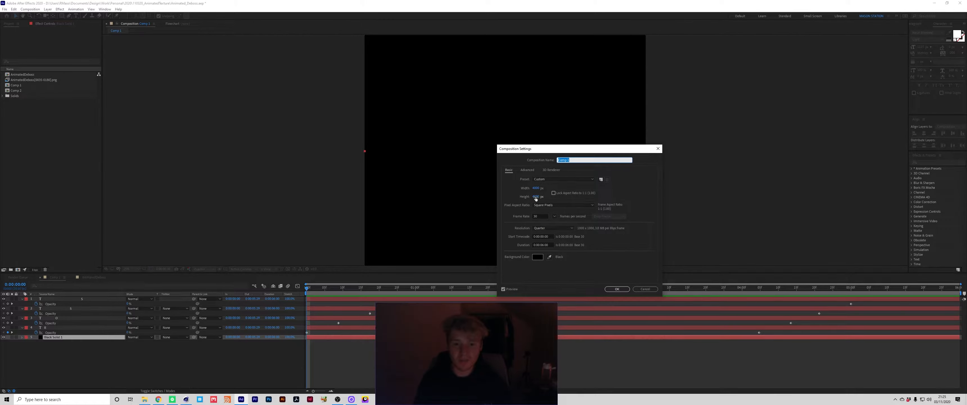
double_click(543, 217)
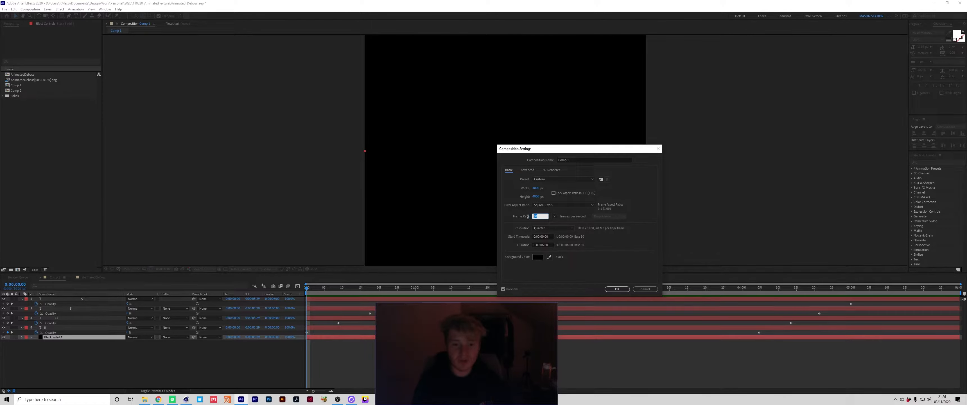
left_click(617, 288)
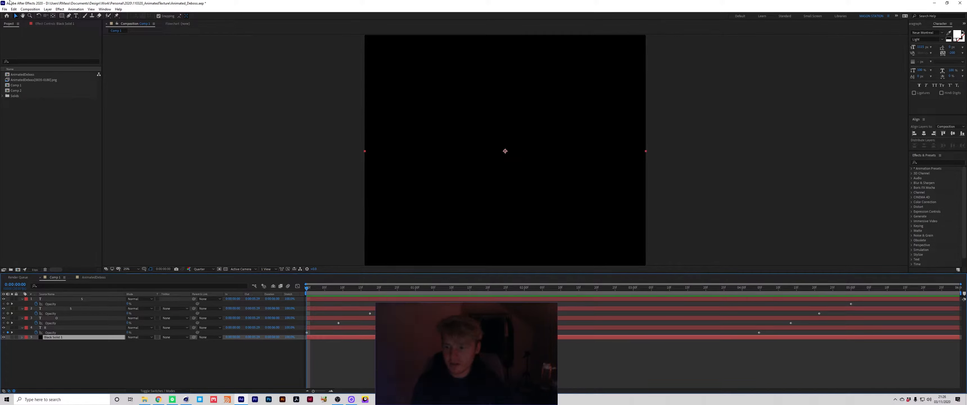
Add Comp 1 to the render queue and accept its render settings with Best quality and Full resolution
left_click(30, 9)
left_click(44, 56)
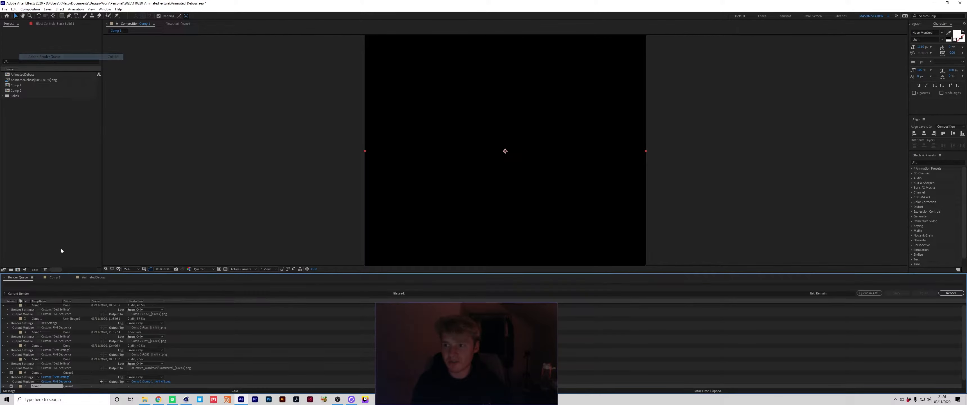
scroll(123, 350, "down", 1)
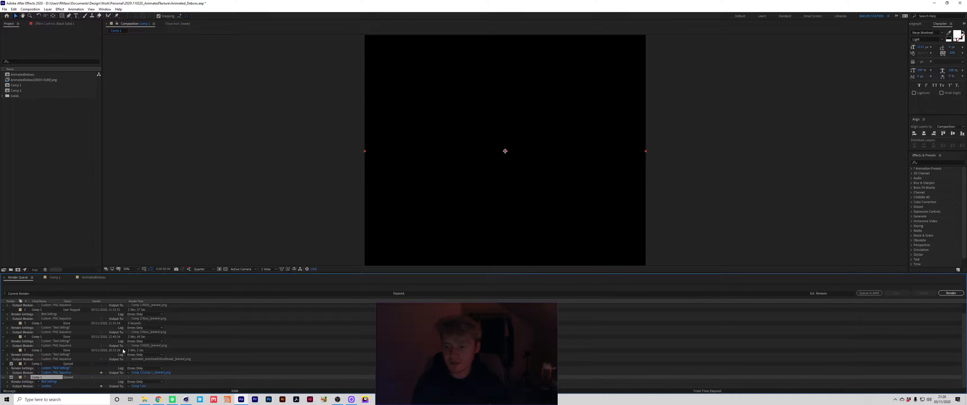
left_click(49, 381)
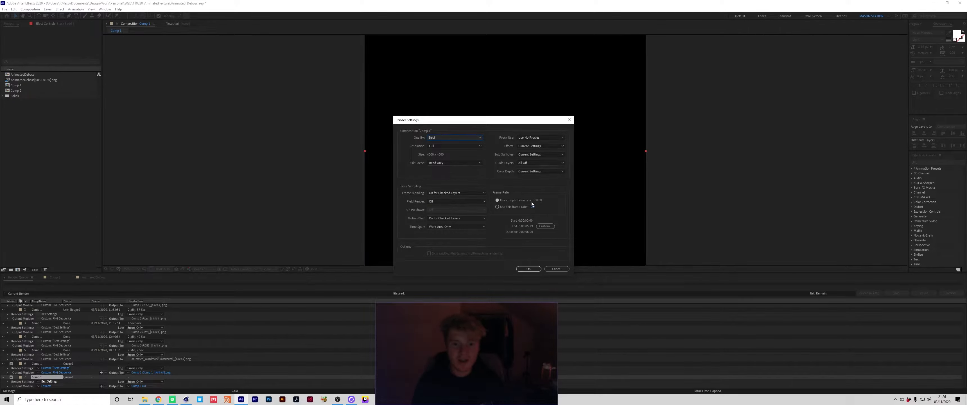
left_click(528, 269)
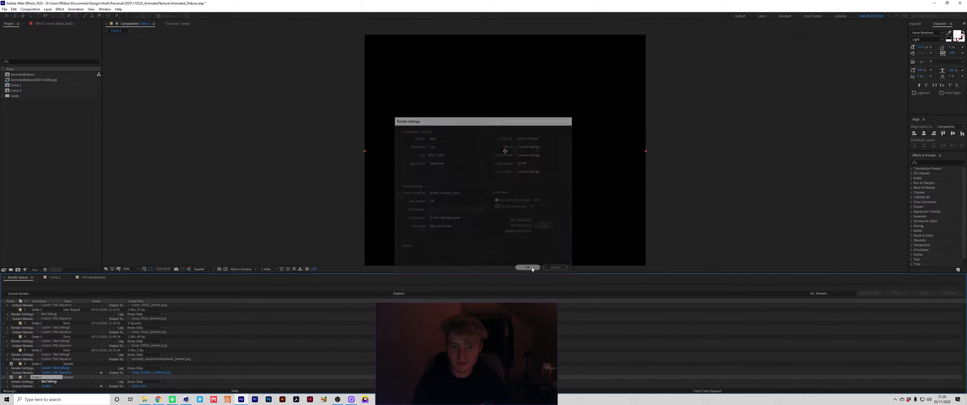
Set the output module format of the queued Comp 1 render to PNG Sequence
left_click(48, 386)
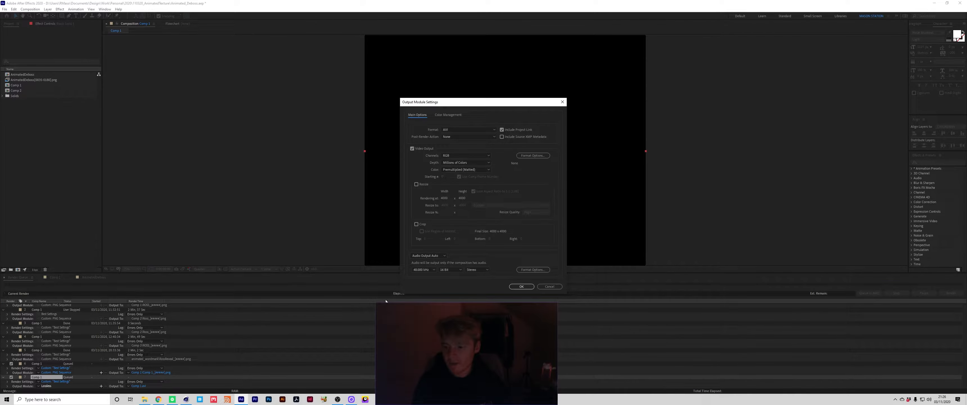
left_click(456, 130)
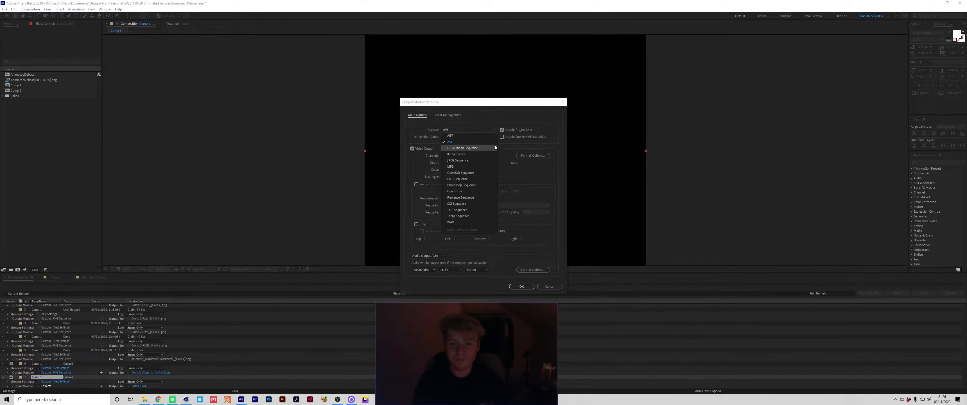
left_click(456, 179)
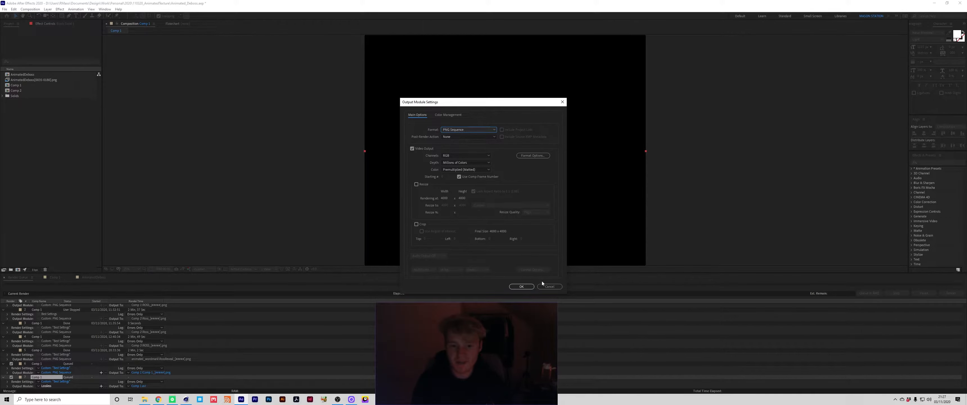
left_click(525, 287)
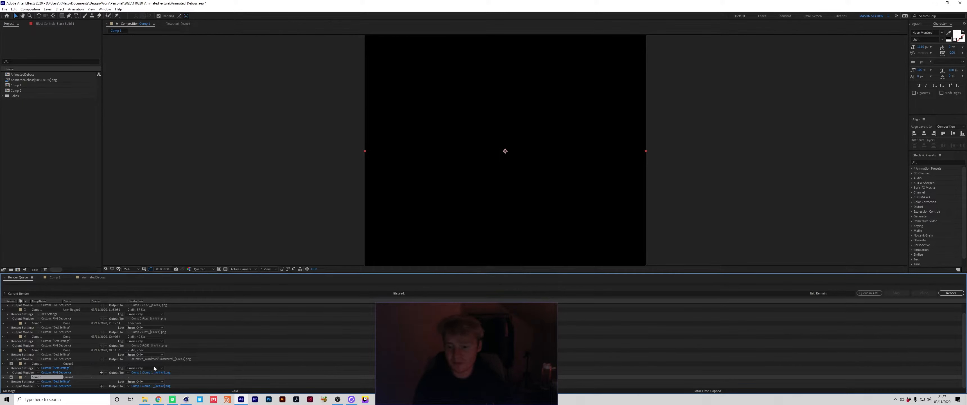
Check the render's output name and subfolder, examine the existing PNG sequence in BUMP_ANIMATED > Comp 3, and close the file dialog
left_click(144, 386)
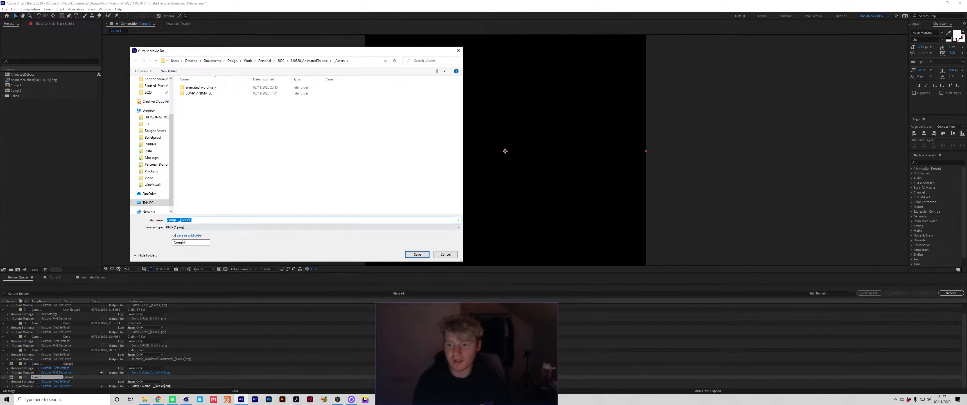
left_click_drag(187, 243, 171, 247)
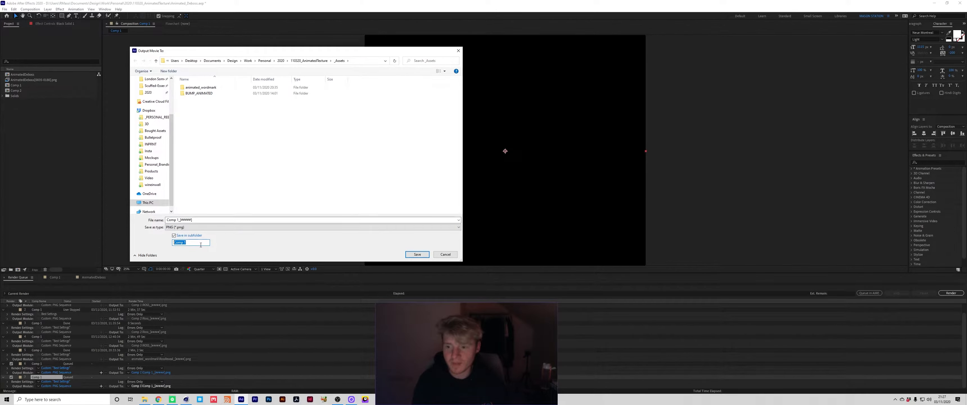
left_click(179, 221)
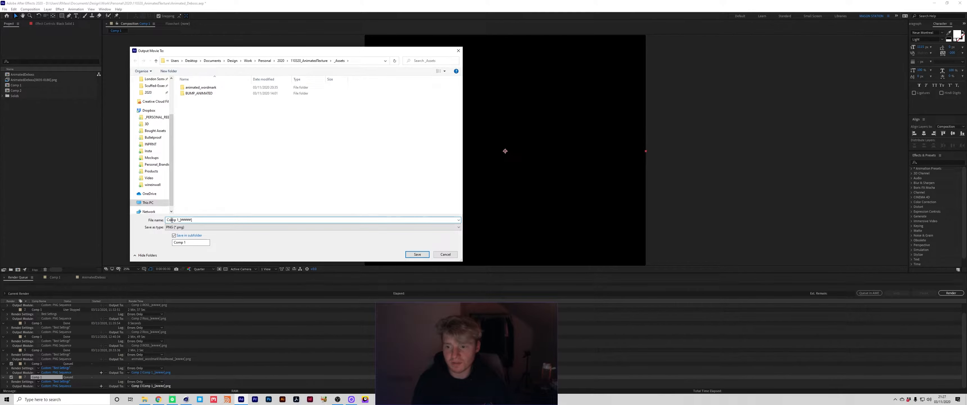
double_click(204, 93)
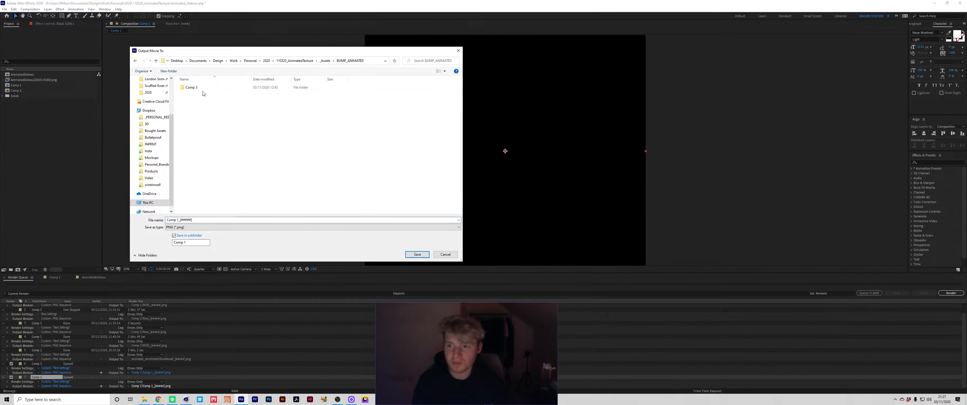
left_click(197, 89)
double_click(197, 89)
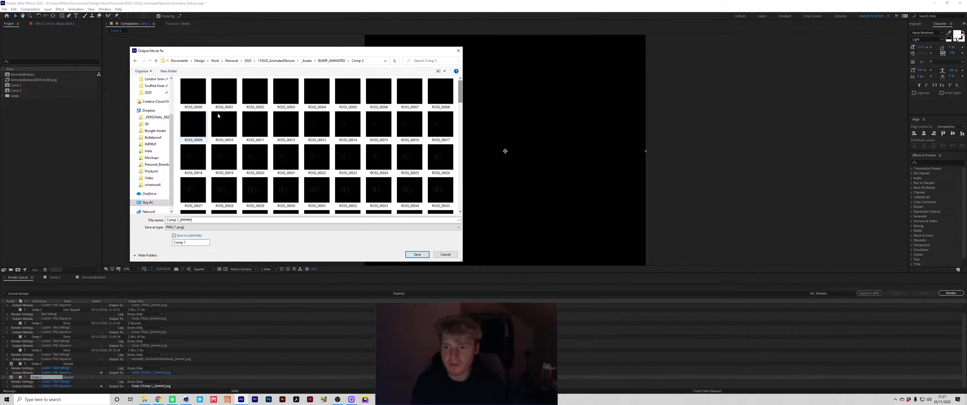
scroll(361, 196, "down", 15)
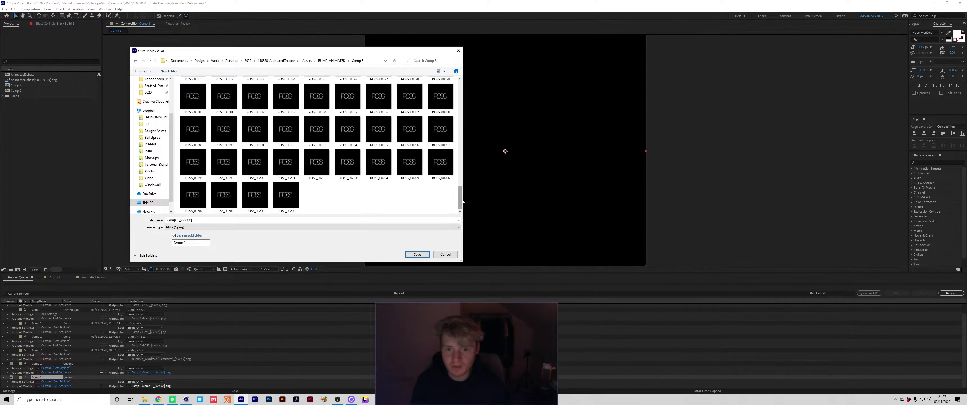
mouse_move(462, 201)
left_mouse_down()
mouse_move(473, 85)
mouse_move(473, 203)
left_mouse_up()
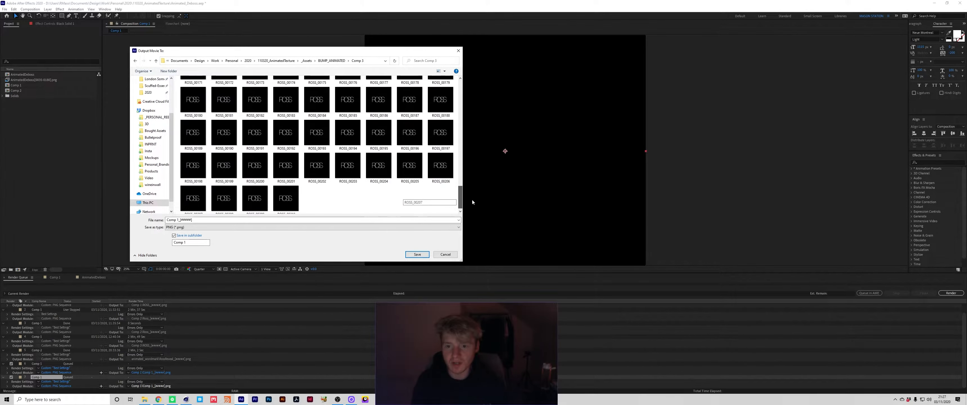
key("Return")
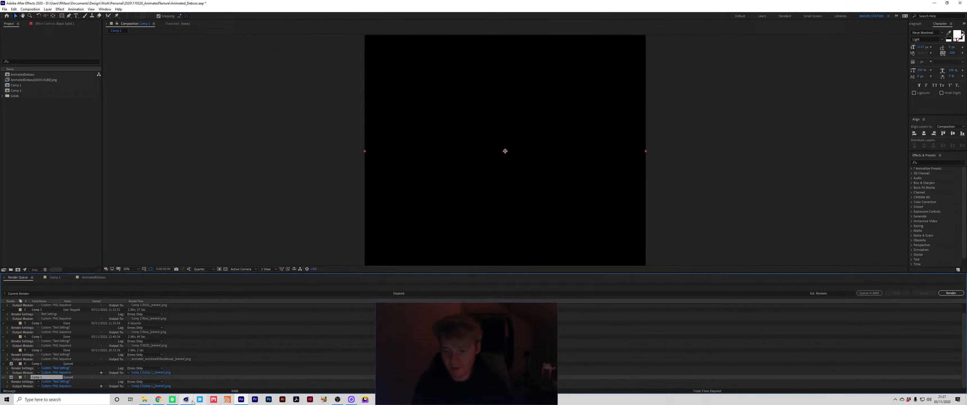
Switch back to Cinema 4D, open the RS Material's shader graph and delete the RS Ramp node
mouse_move(190, 400)
left_click(186, 373)
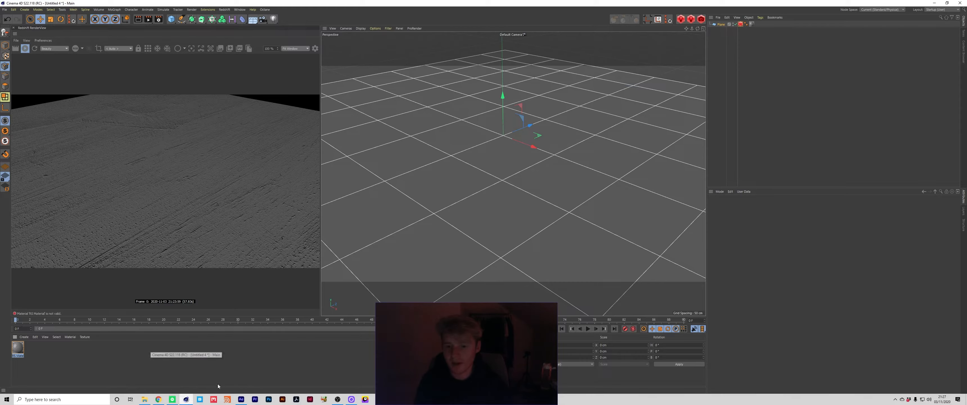
double_click(18, 351)
left_click_drag(268, 13, 672, 60)
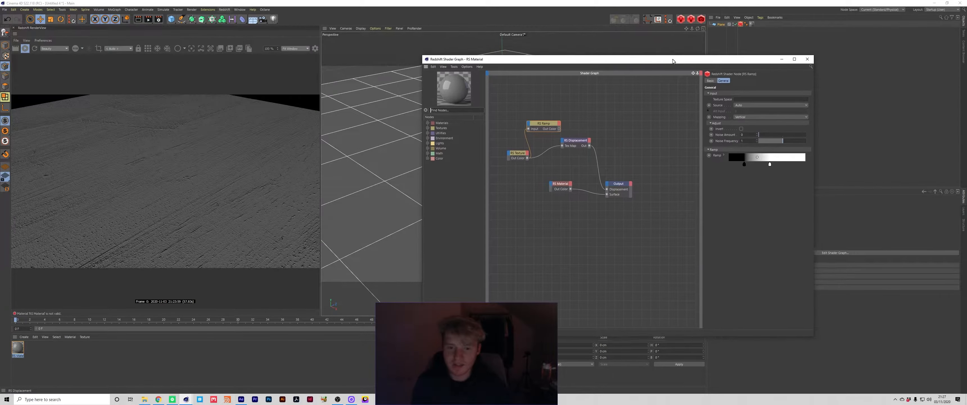
key("Delete")
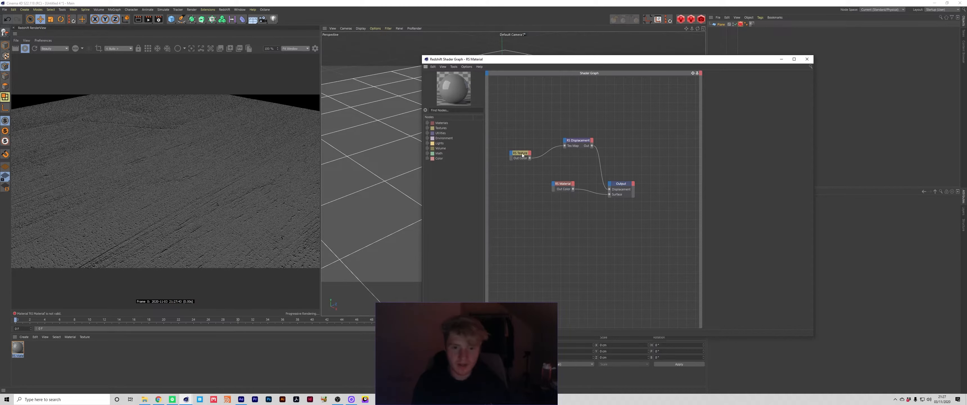
Load ROSS_00000 from the BUMP_ANIMATED > Comp 3 sequence as the image of the RS Texture node
left_click(521, 157)
left_click_drag(519, 156, 514, 152)
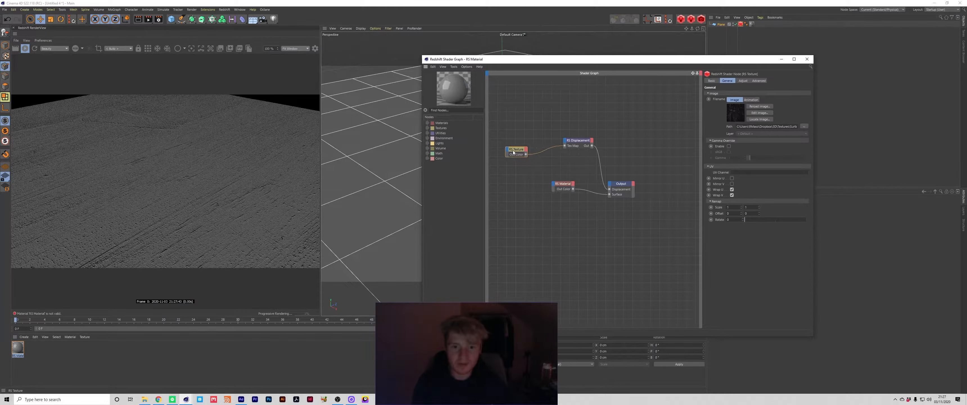
left_click(804, 126)
left_click(443, 161)
left_click(497, 108)
scroll(619, 222, "down", 10)
scroll(619, 222, "up", 10)
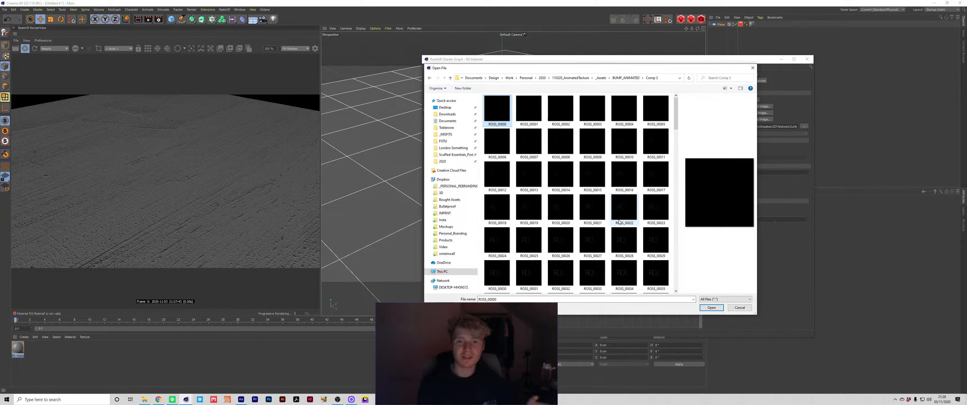
left_click(712, 307)
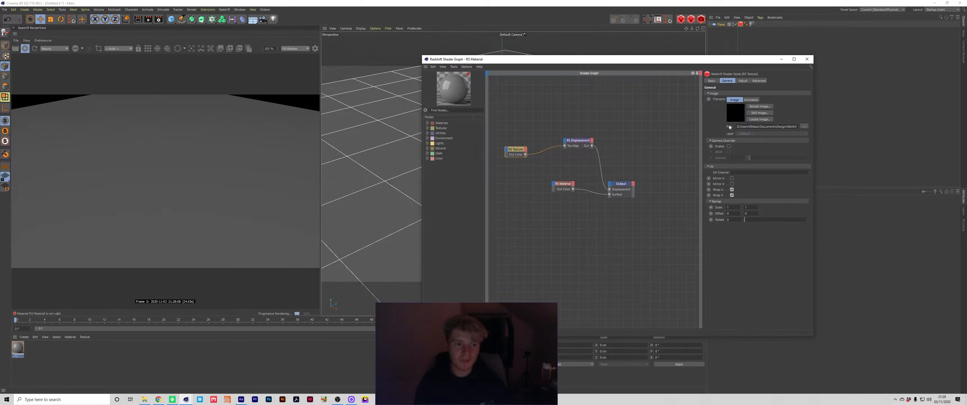
Move the shader graph window clear of the timeline and scrub the playhead to frame 81
left_click_drag(282, 321, 379, 320)
left_click_drag(492, 59, 618, 29)
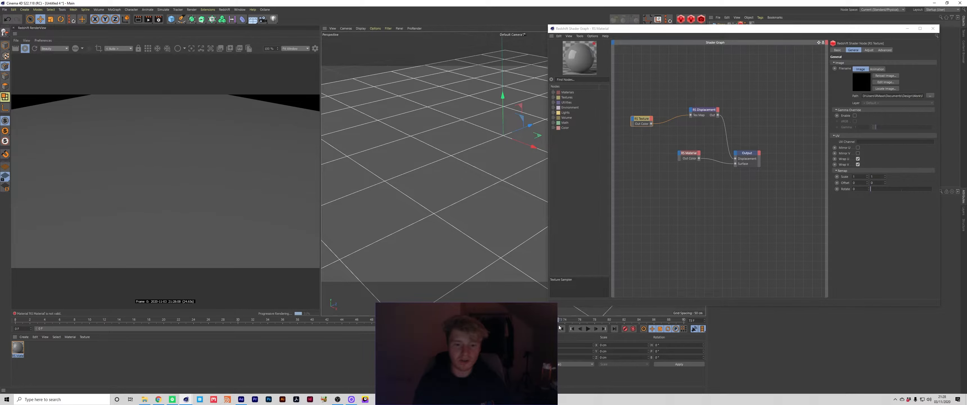
left_click_drag(559, 328, 616, 323)
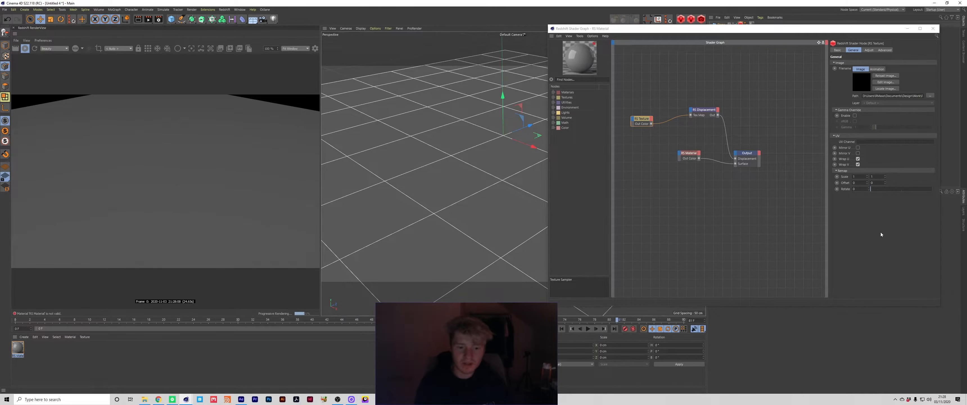
Set the animation mode of the RS Texture node to Simple
left_click_drag(863, 33, 784, 41)
left_click(798, 78)
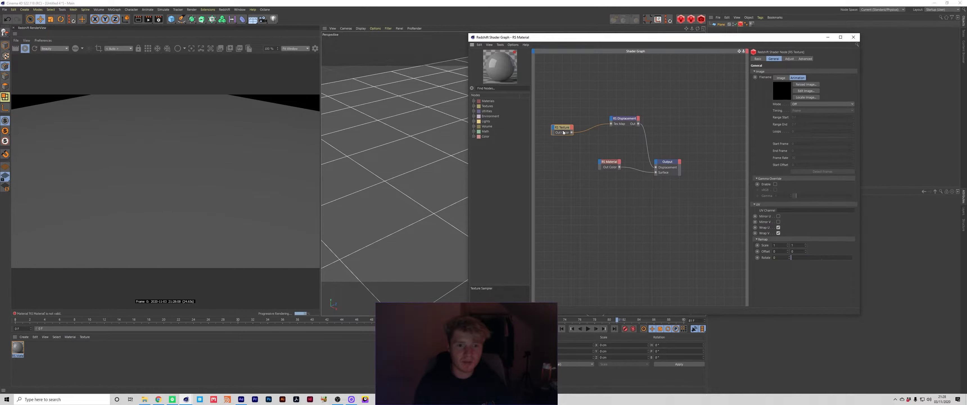
left_click(796, 105)
left_click(798, 112)
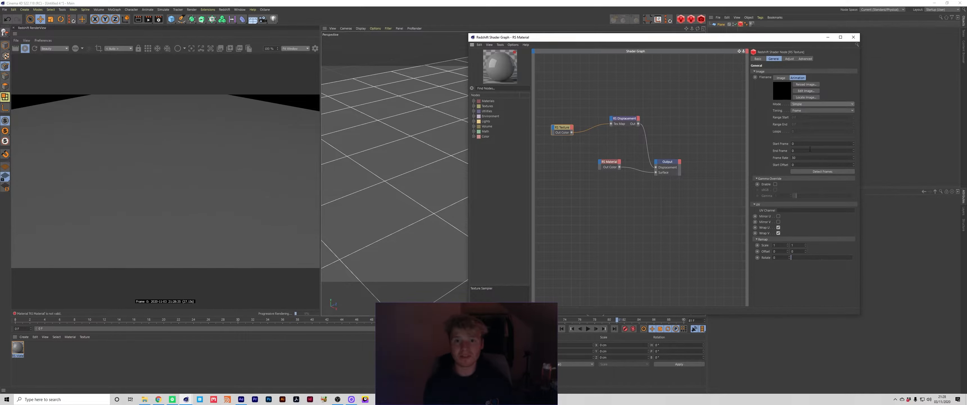
Check the frame number of the last image in the animated_wordmark folder, then return to the shader graph
left_click(810, 151)
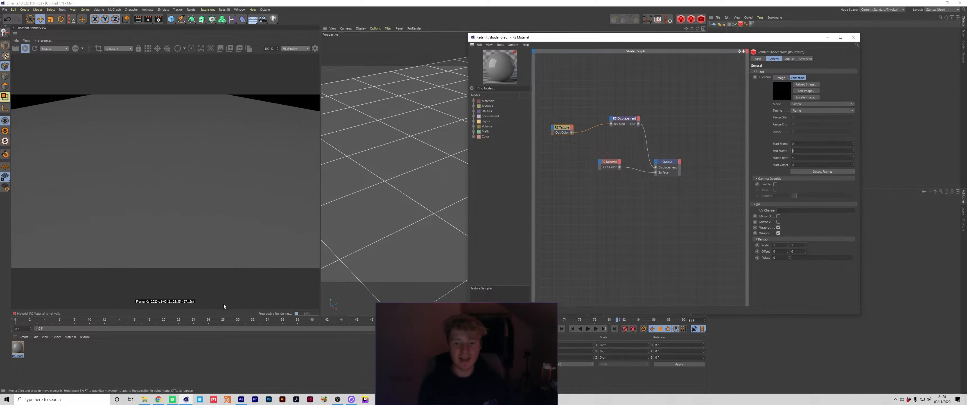
left_click(636, 179)
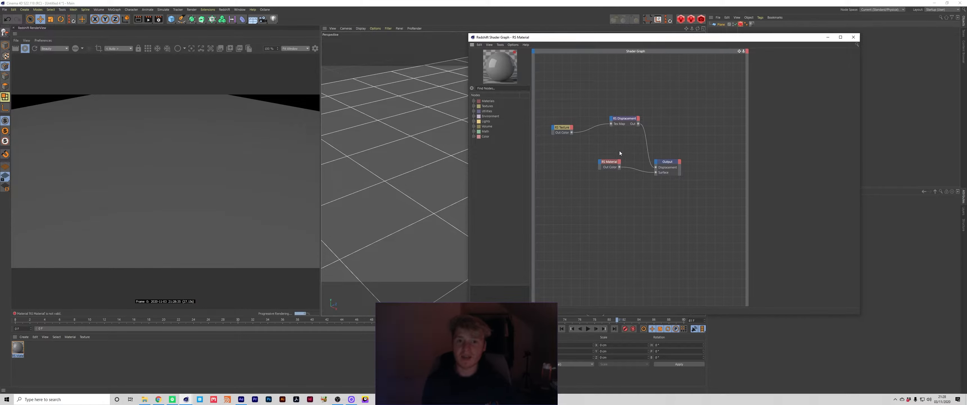
left_click(147, 398)
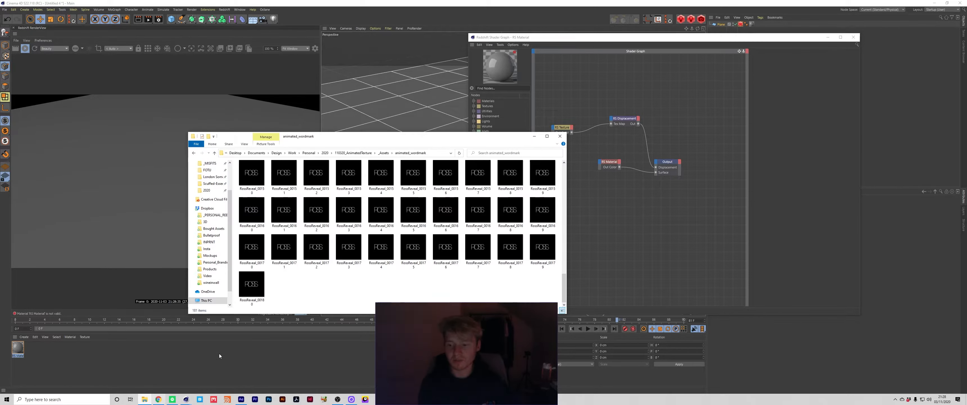
left_click(260, 290)
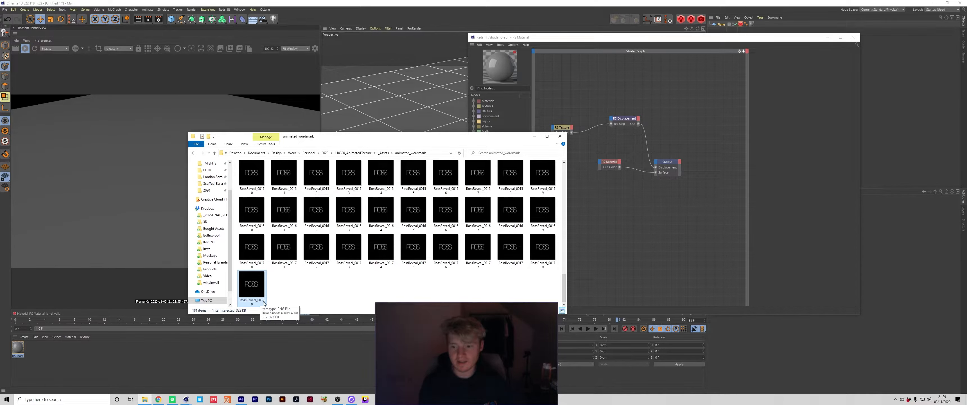
left_click(613, 229)
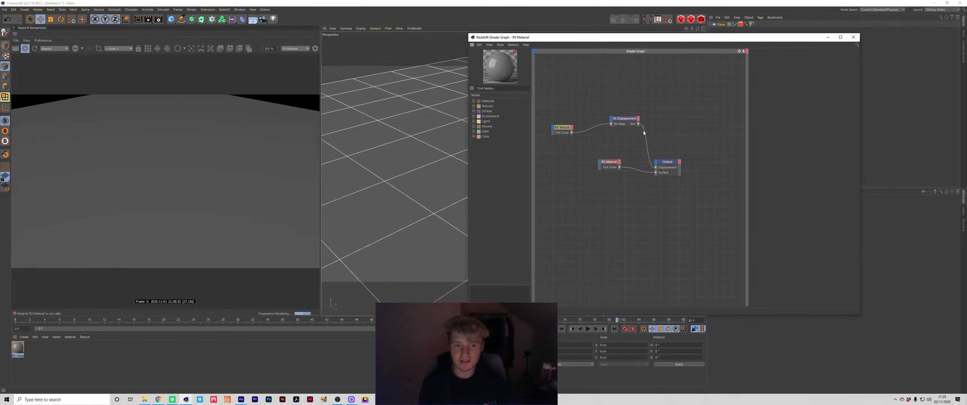
Set the end frame of the RS Texture node's animation to 180
left_click(631, 121)
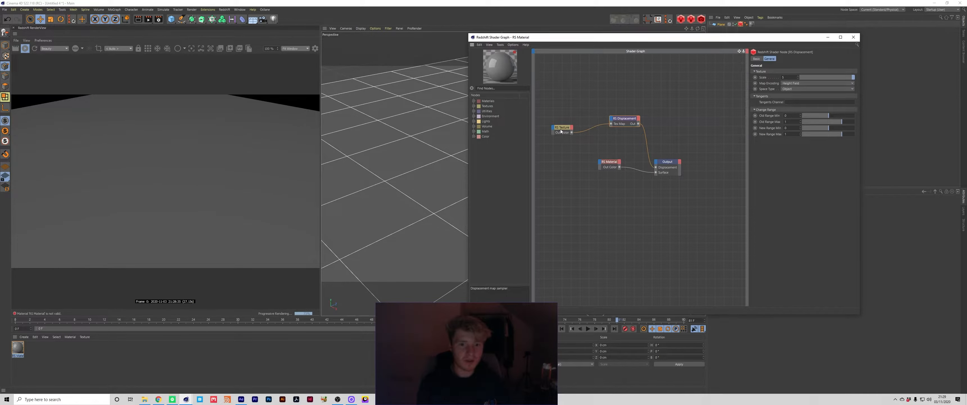
left_click(562, 131)
left_click(797, 78)
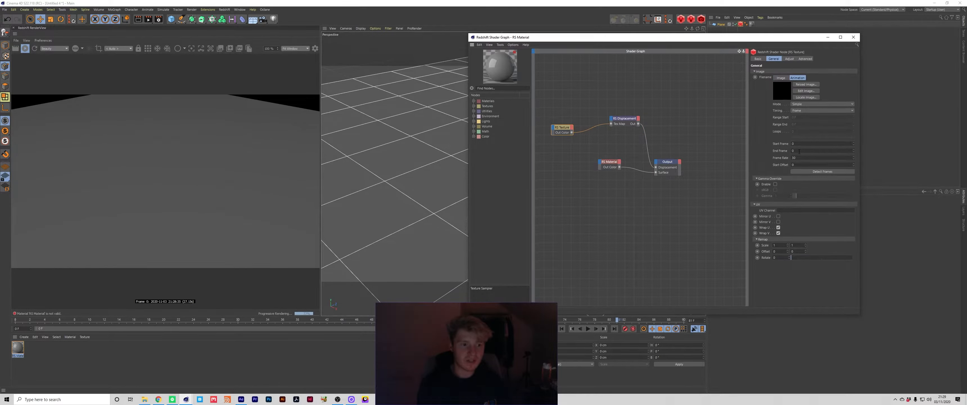
type("180")
key("Return")
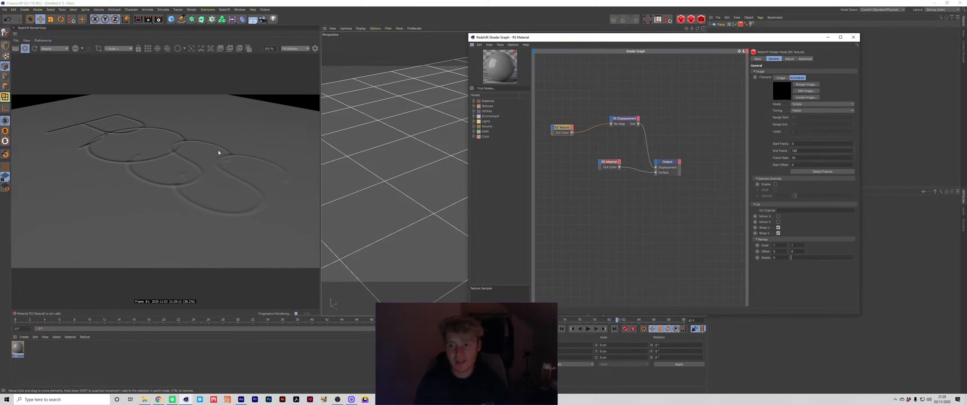
Review the texture animation's frame rate and mode options, keeping the mode at Simple
left_click(794, 158)
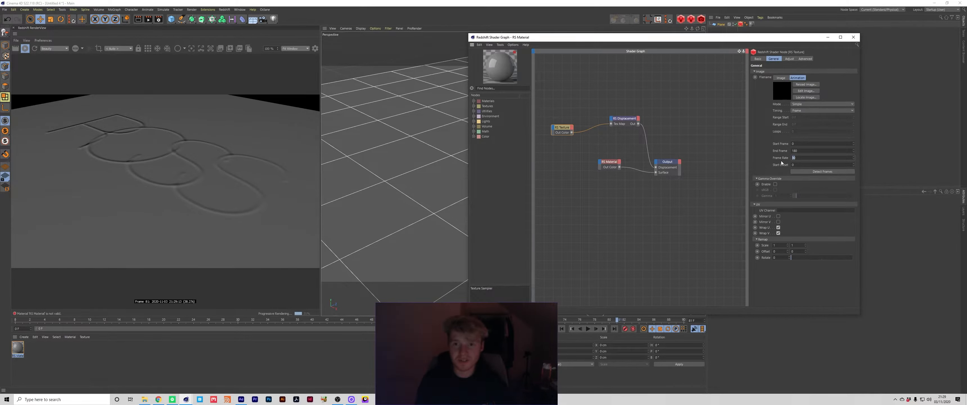
left_click(801, 105)
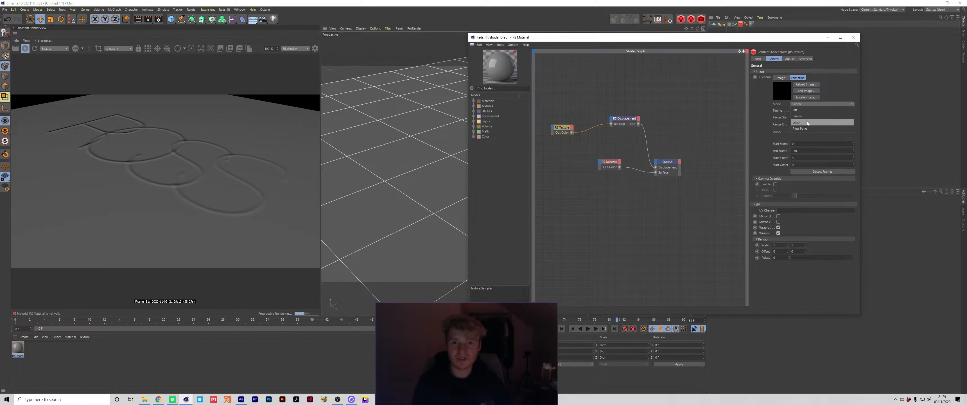
left_click(809, 118)
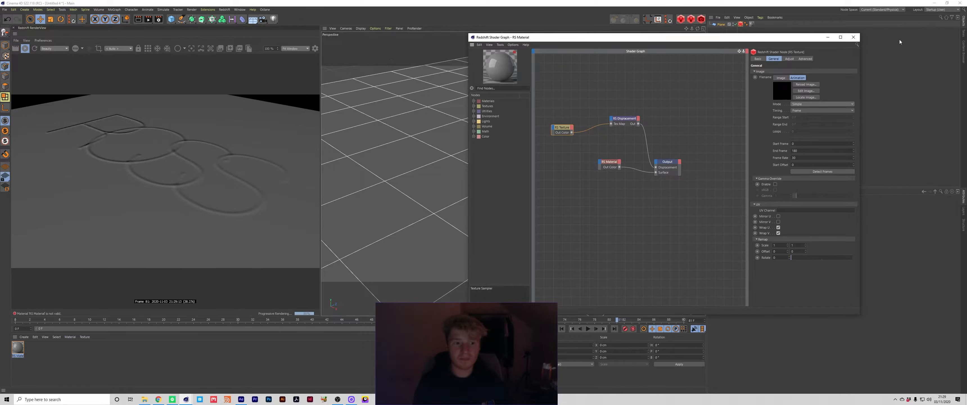
Close the shader graph and scrub the timeline back to an early frame to preview the animated displacement
left_click(853, 36)
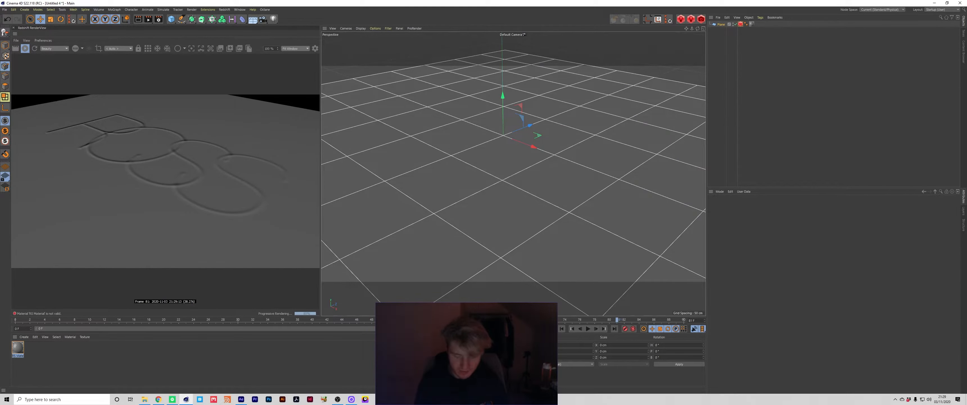
left_click_drag(375, 329, 108, 324)
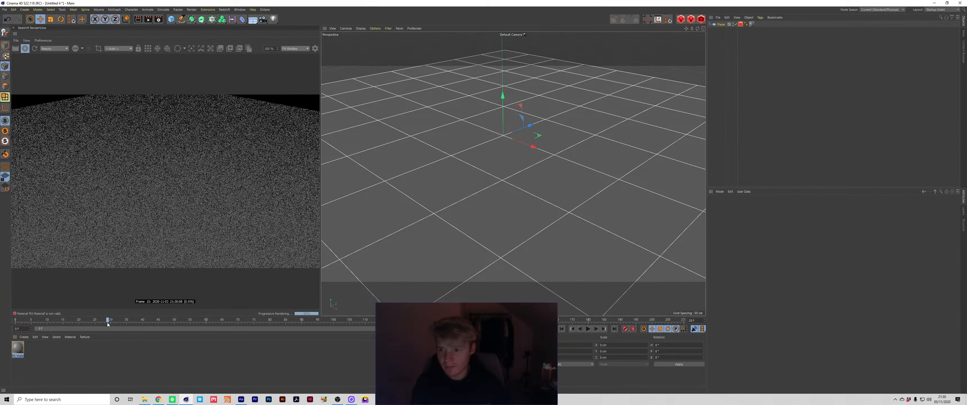
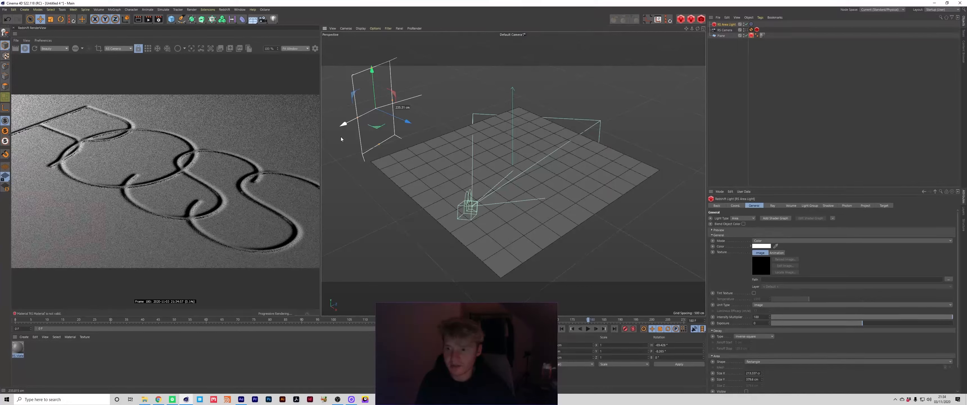
Clear the selection and select the RS Area Light in the scene
left_click(736, 113)
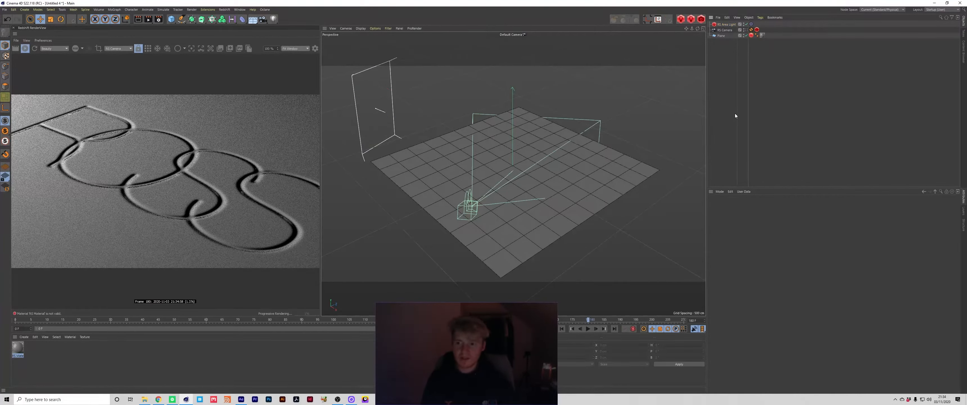
left_click(723, 25)
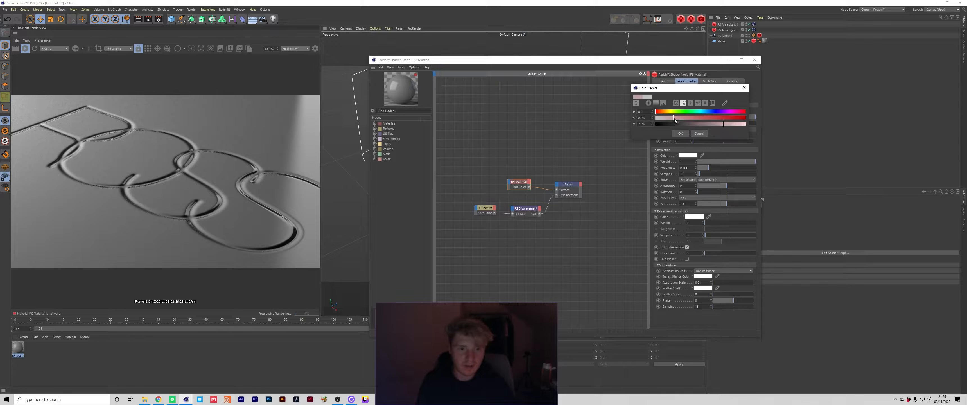
Set the RS Material's diffuse color to a muted reddish brown
left_click_drag(675, 119, 679, 121)
left_click(664, 111)
left_click_drag(665, 112, 694, 119)
left_click(680, 133)
left_click(688, 111)
left_click_drag(722, 123, 699, 123)
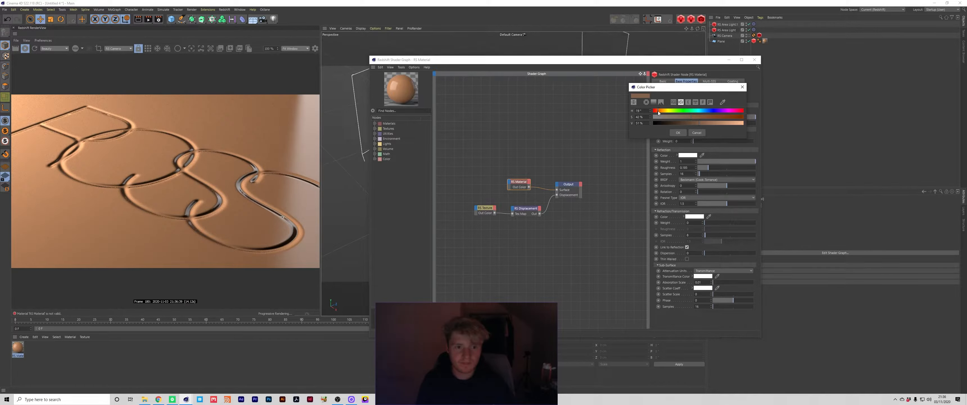
left_click(678, 133)
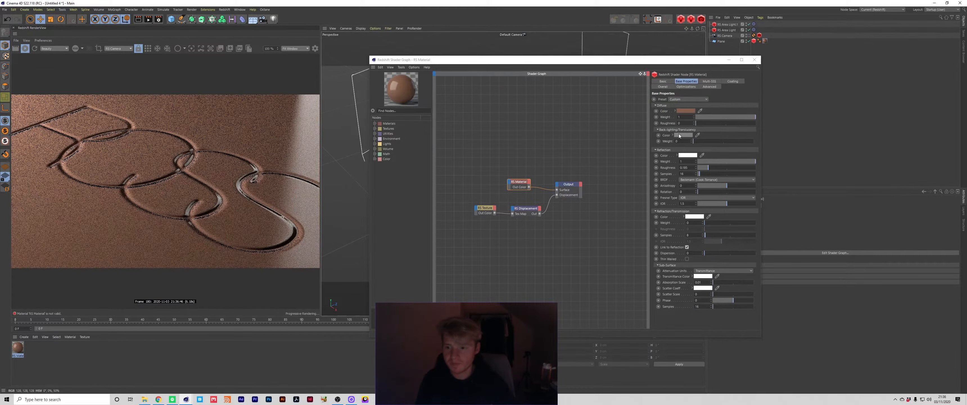
Tint the RS Material's reflection color a warm off-white and raise the reflection roughness to about 0.24
left_click_drag(708, 168, 709, 169)
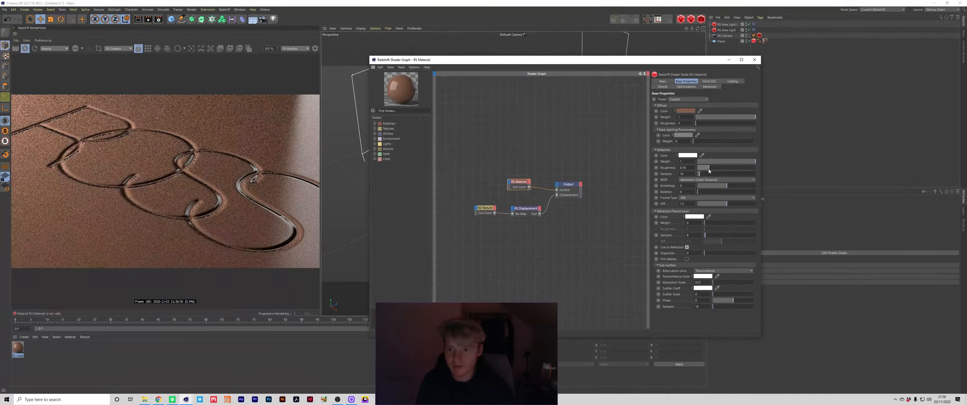
left_click(687, 155)
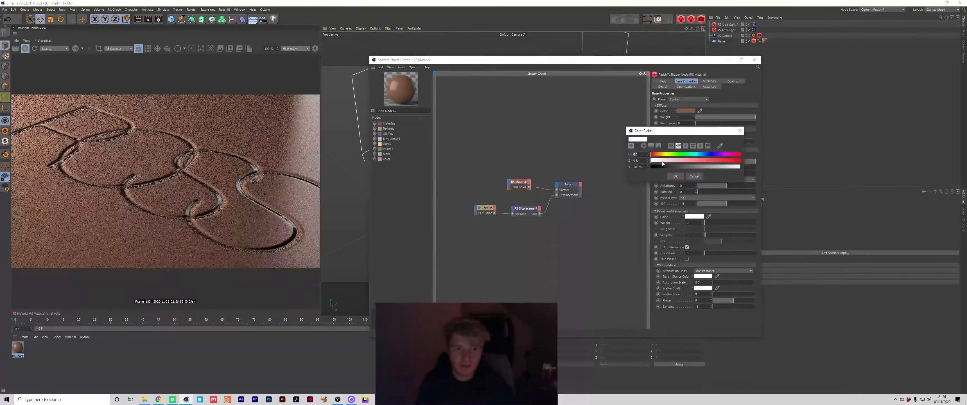
left_click(664, 161)
left_click(656, 154)
left_click(675, 176)
left_click_drag(709, 168, 713, 167)
Set the sub-surface absorption scale to 0.1 and the scatter scale to 0.05
double_click(699, 282)
type("0.1")
double_click(700, 294)
type("0.05")
key("Return")
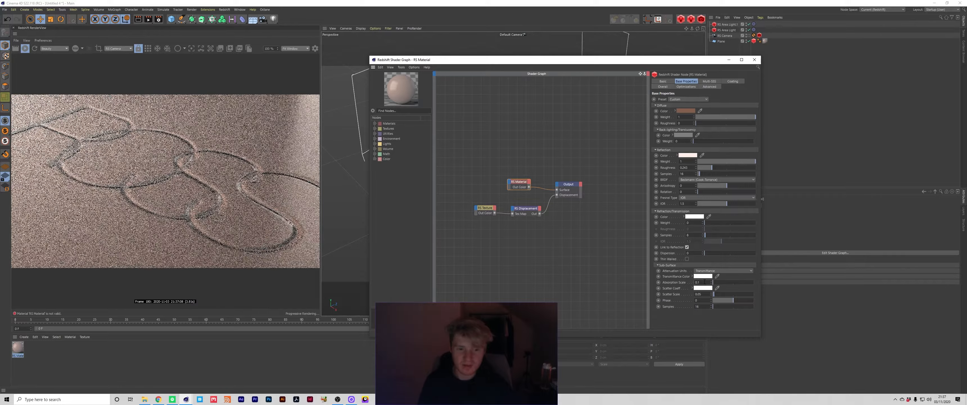
Give the sub-surface transmittance and scatter coefficient orange-brown colors and set the scatter scale to 0.03
left_click(700, 291)
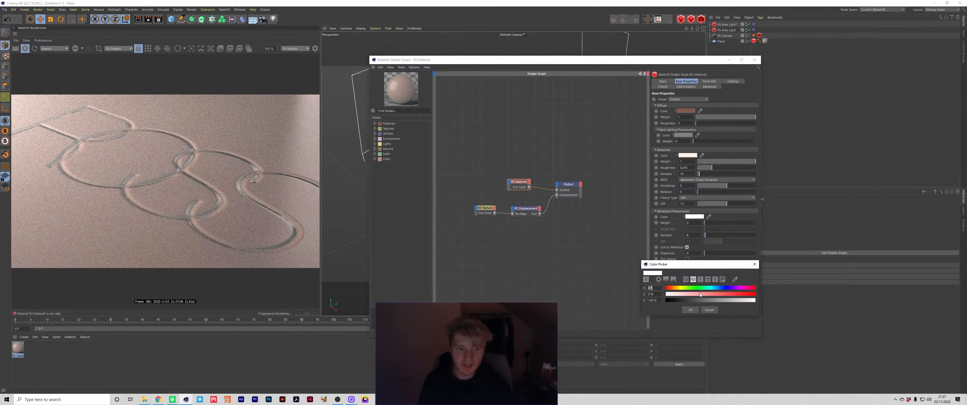
mouse_move(715, 298)
left_mouse_down()
mouse_move(738, 303)
mouse_move(712, 300)
left_mouse_up()
left_click_drag(667, 288, 671, 287)
left_click(691, 309)
double_click(700, 294)
type("0.03")
left_click(705, 288)
left_click(696, 308)
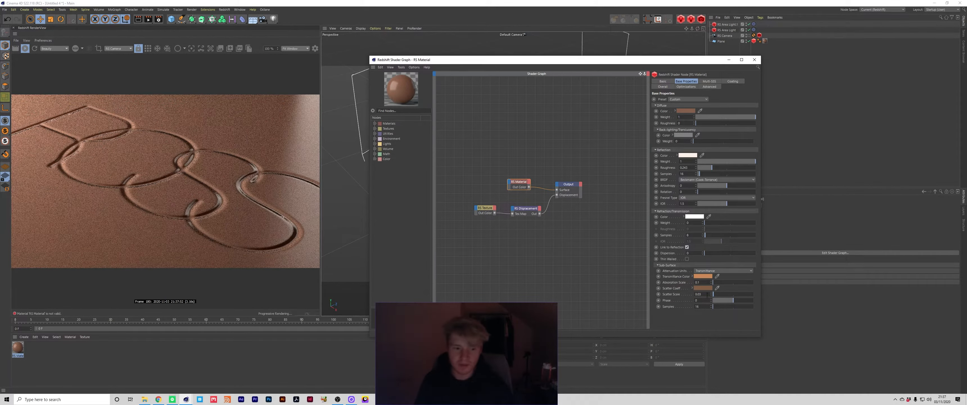
Set the sub-surface scatter scale to 0.05 and close the shader graph
left_click(707, 295)
key("BackSpace")
type("5")
key("Return")
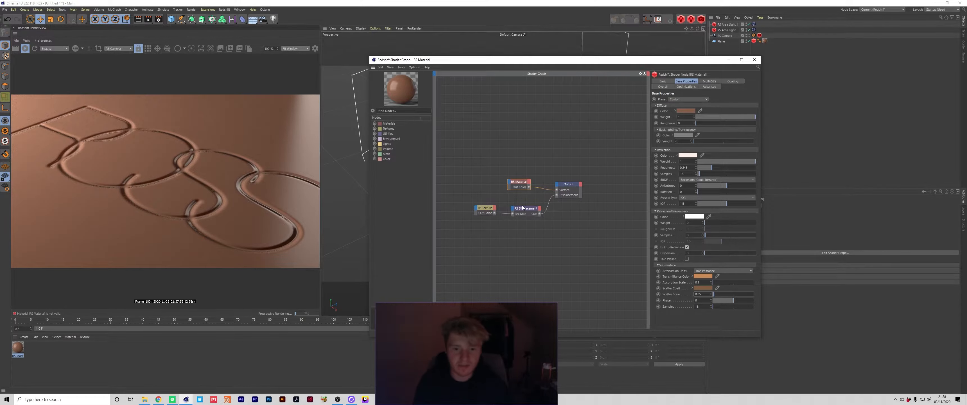
left_click(754, 59)
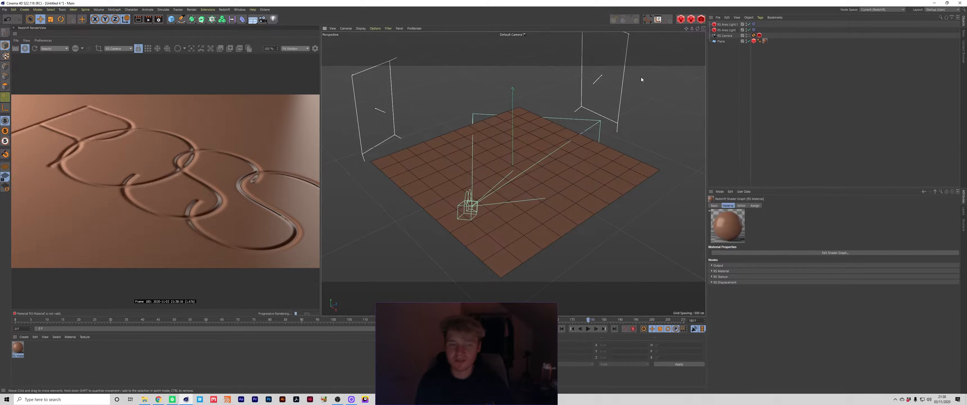
Add a Displacer deformer as a child of the Plane and assign a Noise shader to it
left_click(722, 41)
left_click(242, 19)
left_click(263, 87, "shift")
left_click(754, 205)
left_click(728, 224)
left_click(747, 263)
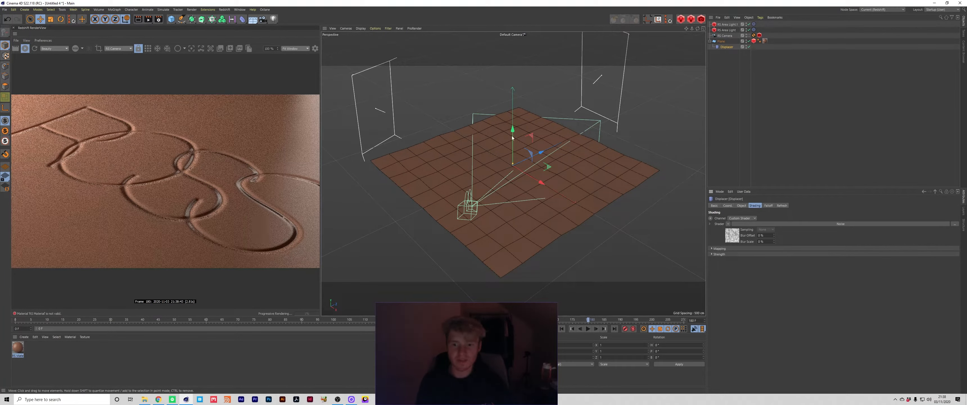
Set the Plane's width and height segments to 100 each
left_click(721, 41)
double_click(747, 230)
type("100")
key("Tab")
type("100")
key("Return")
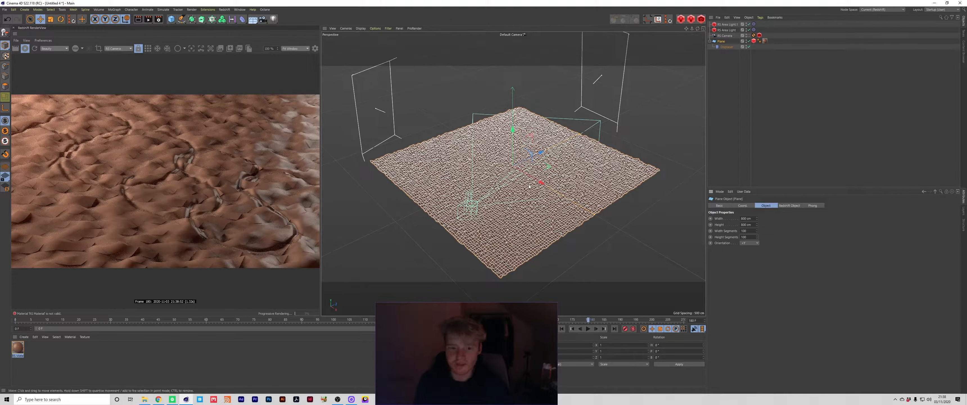
Enable tessellation in the Plane's Redshift Object tag and set the Displacer's height to 3 cm
left_click(754, 40)
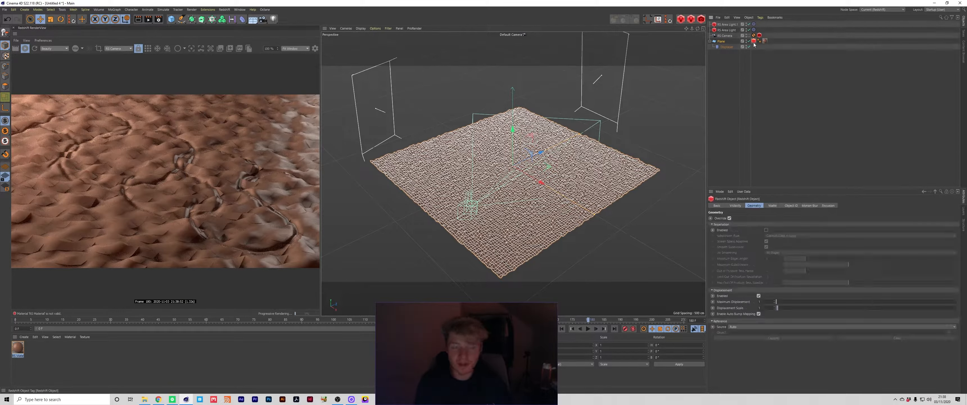
left_click(767, 230)
left_click(727, 47)
double_click(735, 233)
type("3")
key("Return")
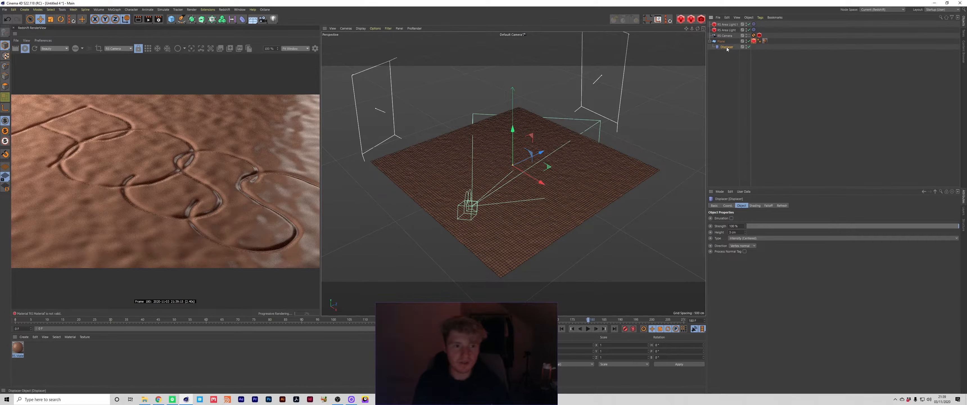
Stretch the Displacer's noise shader by raising its first Relative Scale value
left_click(754, 206)
left_click(732, 235)
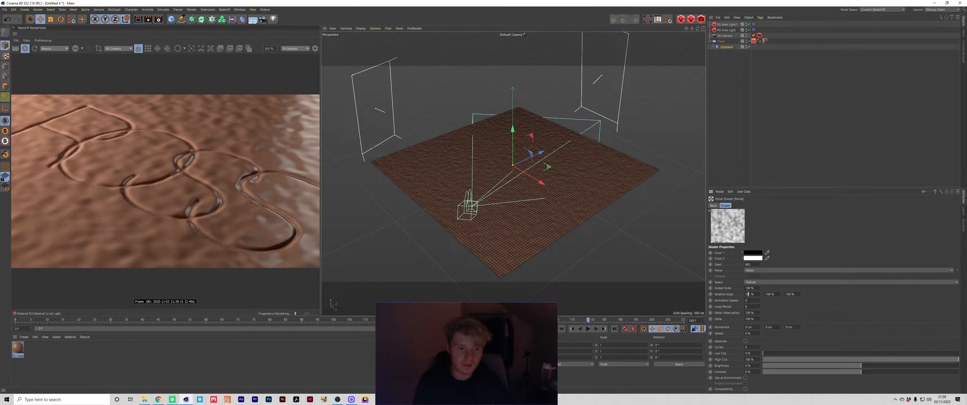
type("0")
key("Return")
Load a scratched surface image into the unconnected RS Texture node and preview it by wiring it to the Output's Surface
double_click(18, 347)
left_click(476, 141)
left_click(766, 121)
double_click(587, 106)
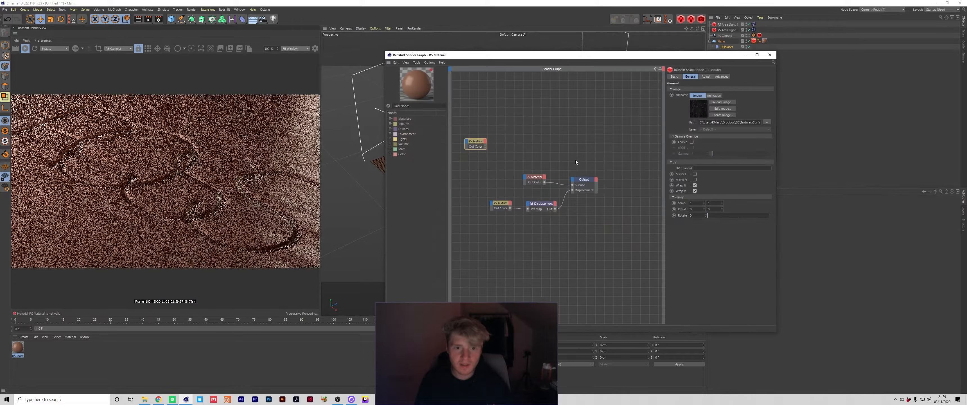
left_click_drag(486, 146, 572, 185)
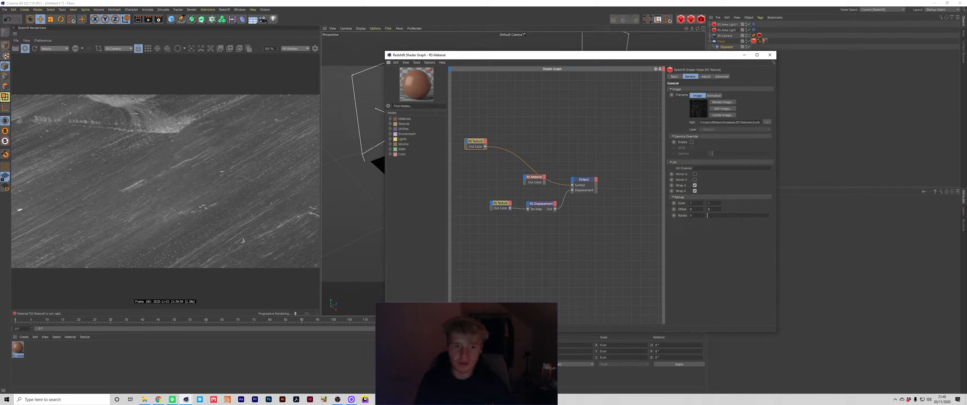
Rotate the scratch texture by 90 degrees and shift its first offset value to about 0.07
left_click_drag(691, 216, 667, 218)
type("90")
key("Return")
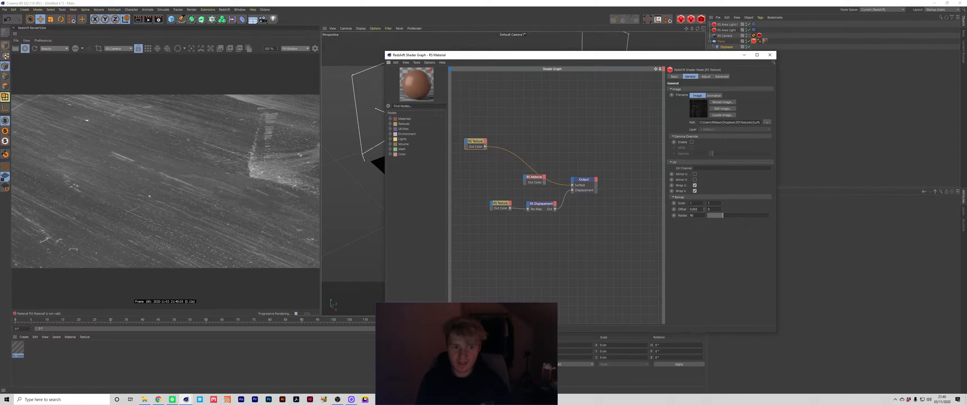
left_click(704, 208)
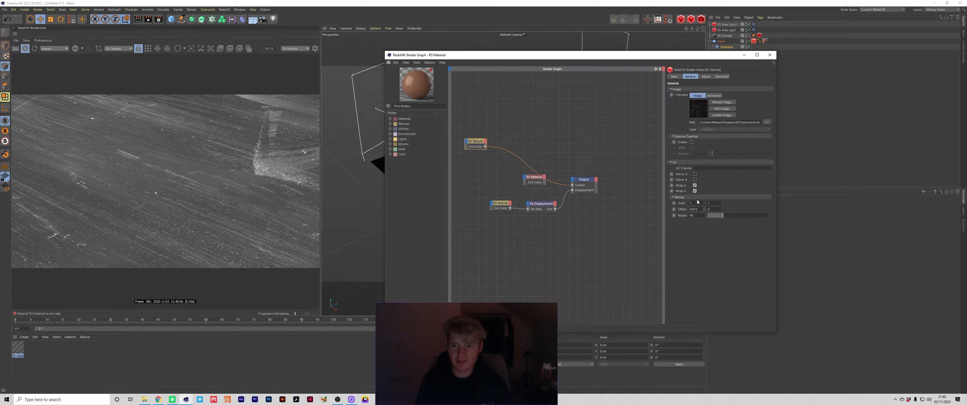
left_click_drag(704, 209, 705, 196)
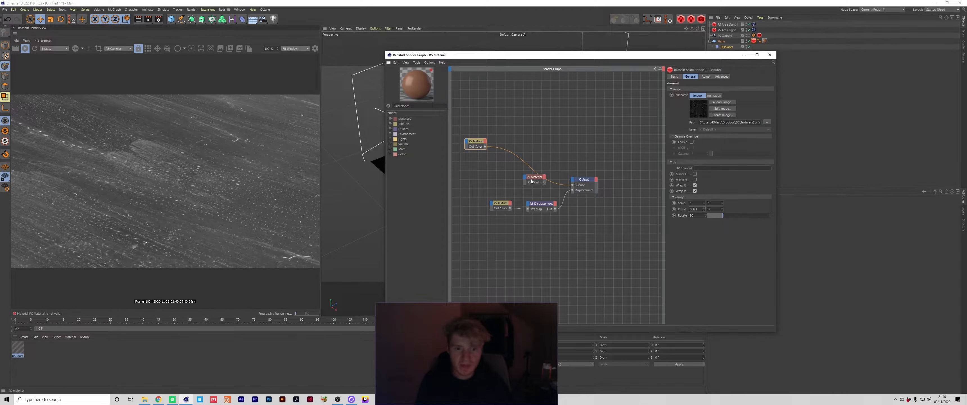
Make room between the texture and material nodes and add an RS Bump Map node
left_click_drag(533, 178, 534, 182)
left_click_drag(474, 142, 469, 133)
type("bu")
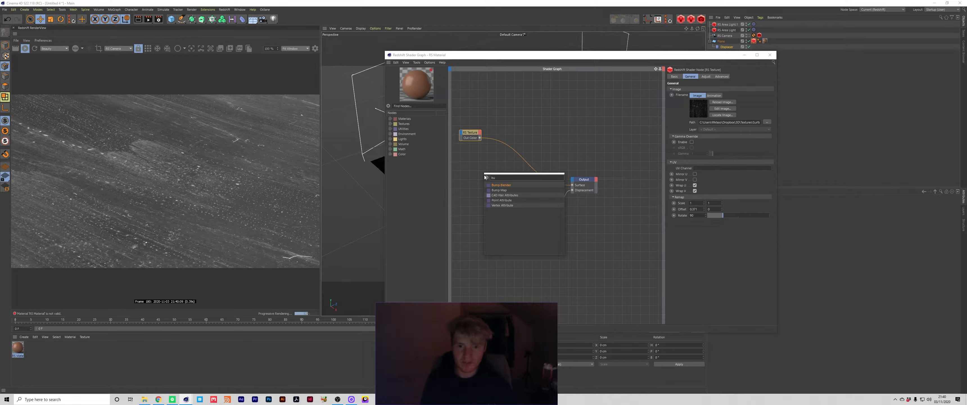
type("m")
key("Down")
key("Return")
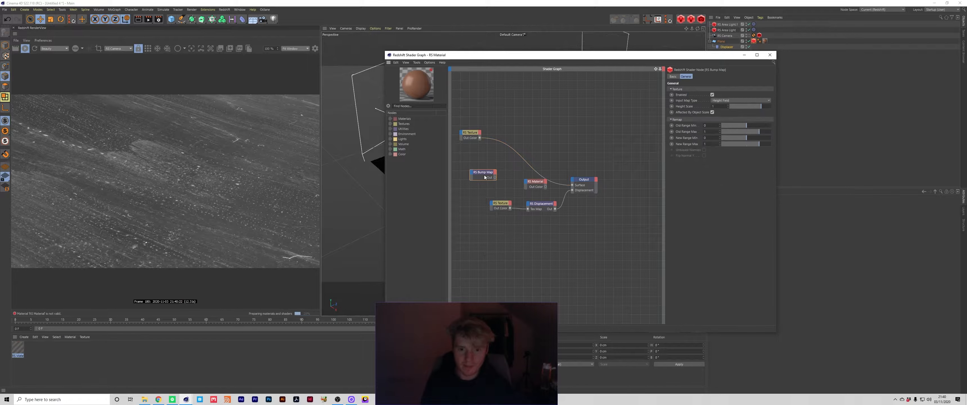
Wire the scratch texture through the bump map into the RS Material's overall Bump Input, with the material feeding the Output's Surface
left_click_drag(480, 138, 531, 185)
mouse_move(551, 233)
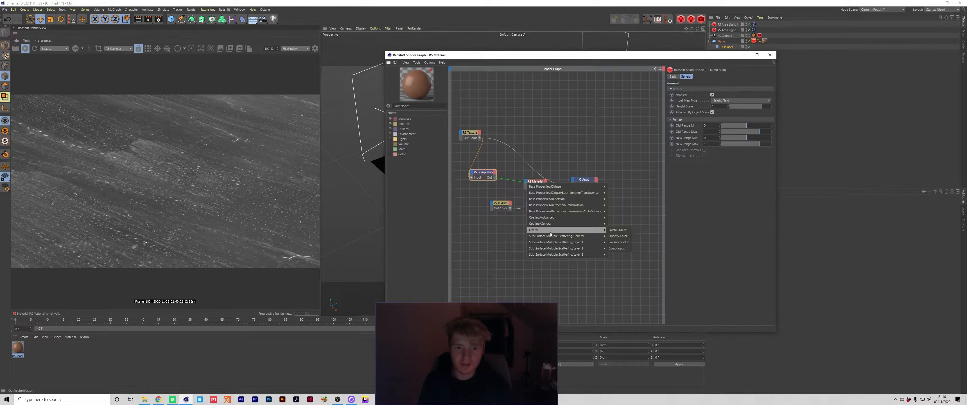
left_click(617, 248)
left_click_drag(541, 184, 537, 184)
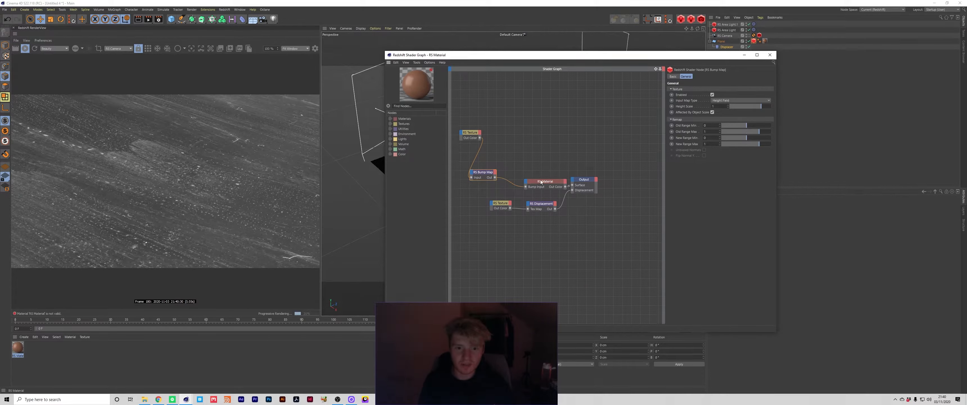
Try a bump map height scale of 0.3 and settle on 0.5
left_click(483, 173)
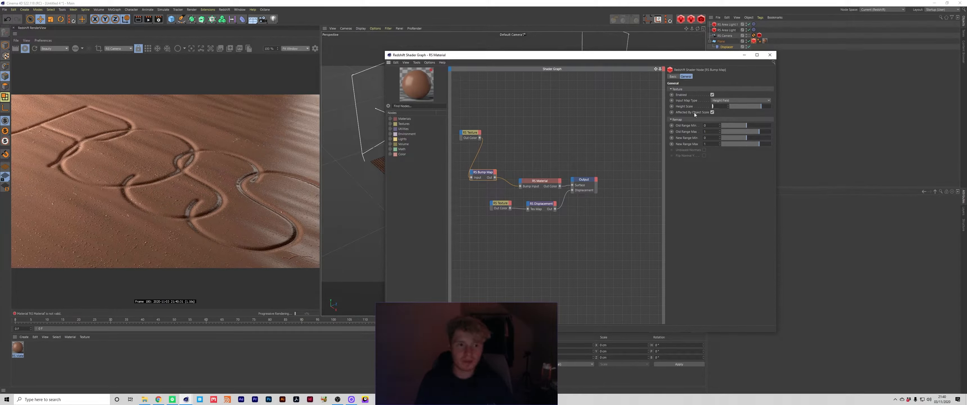
type("0.3")
key("Return")
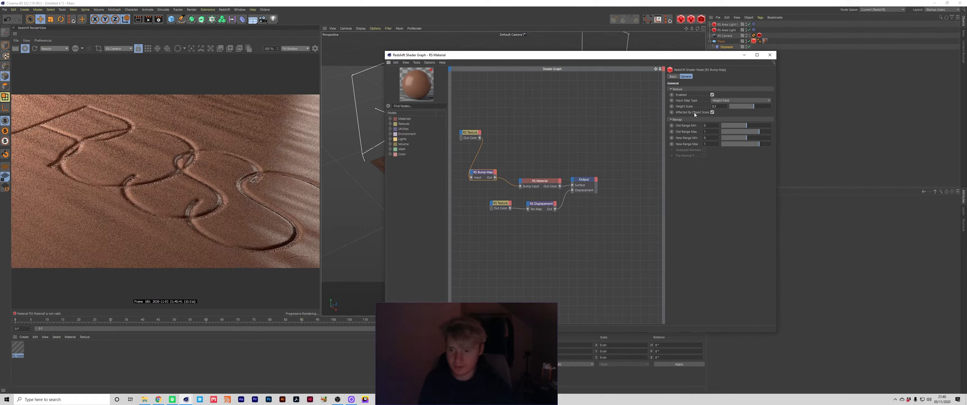
double_click(718, 106)
type("0.5")
key("Return")
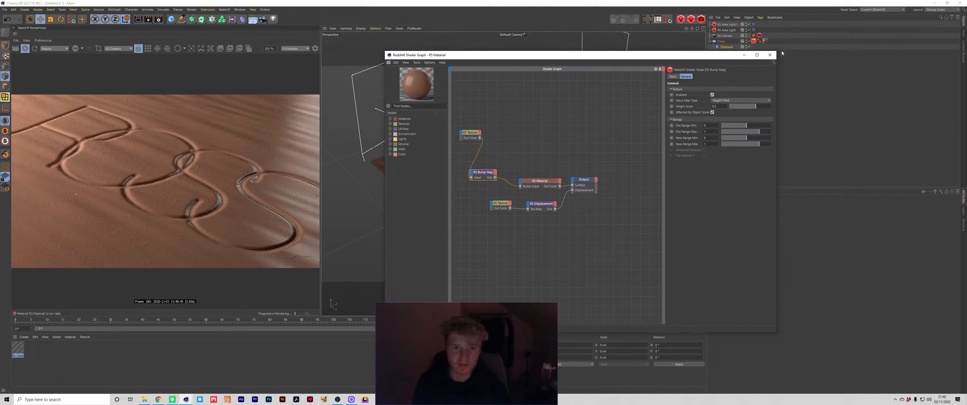
Route the scratch texture through an RS Ramp into the material's reflection roughness, shift the light knot toward black, and close the graph
mouse_move(503, 55)
left_mouse_down()
mouse_move(380, 53)
mouse_move(492, 45)
left_mouse_up()
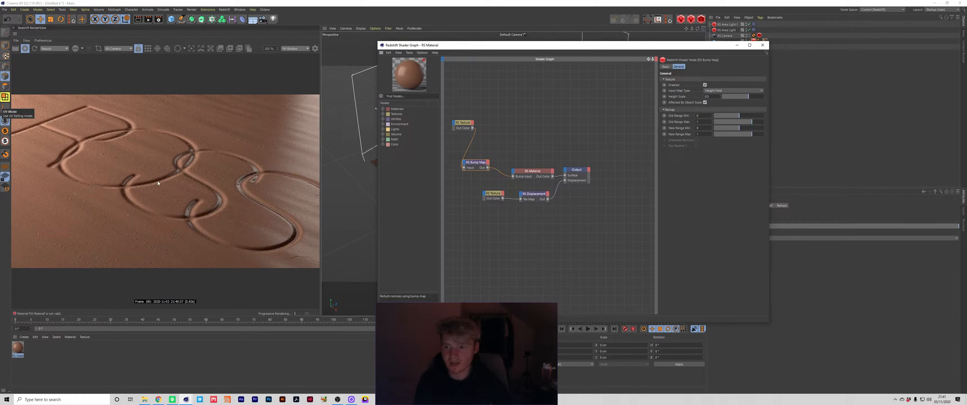
left_click_drag(463, 123, 458, 126)
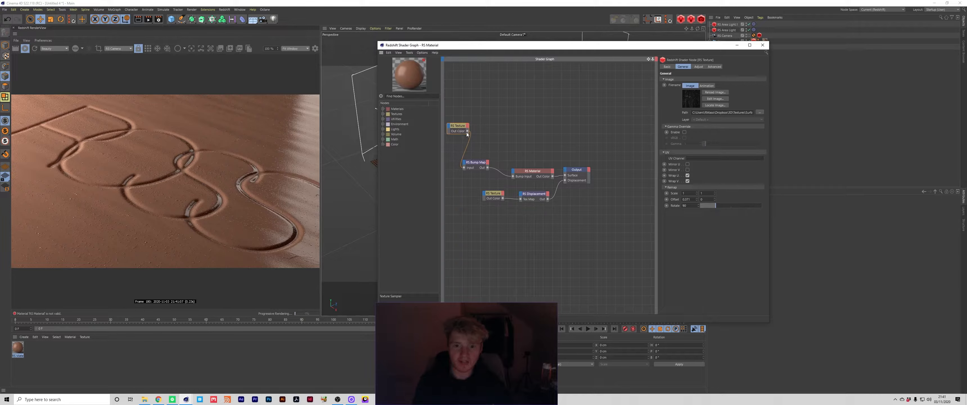
left_click(518, 105)
left_click_drag(468, 131, 513, 173)
left_click(539, 189)
left_click_drag(726, 149, 694, 155)
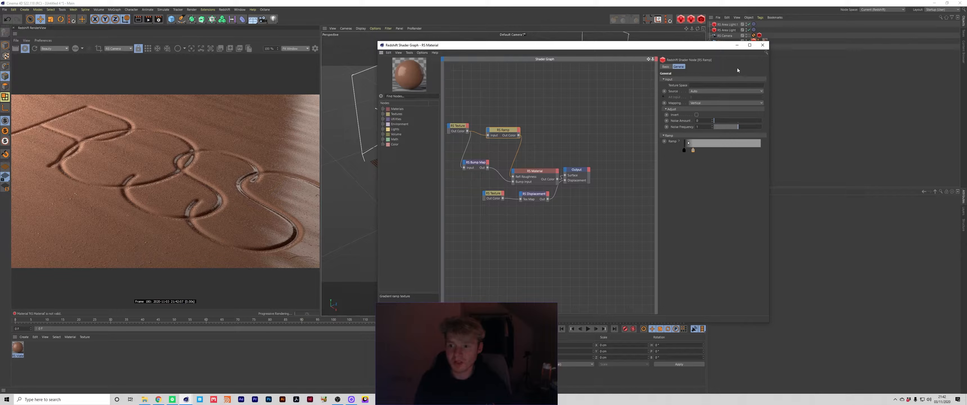
left_click(763, 45)
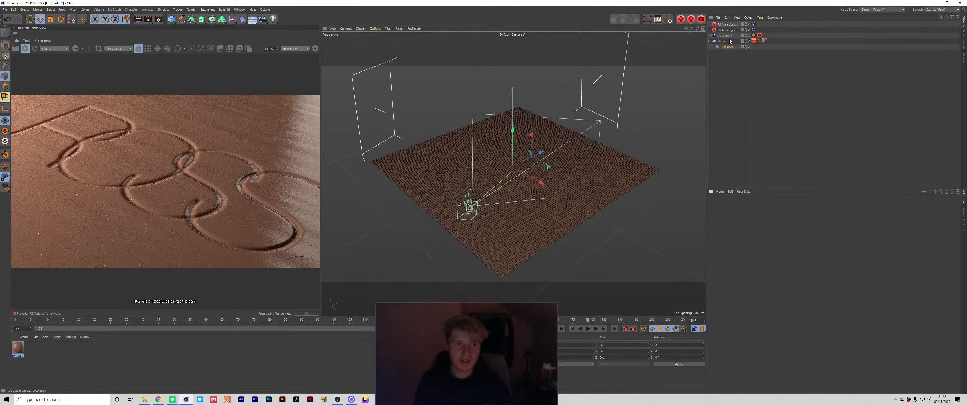
Select the first RS Area Light for moving and scrub the animation from the start to frame 180
left_click(726, 25)
key("e")
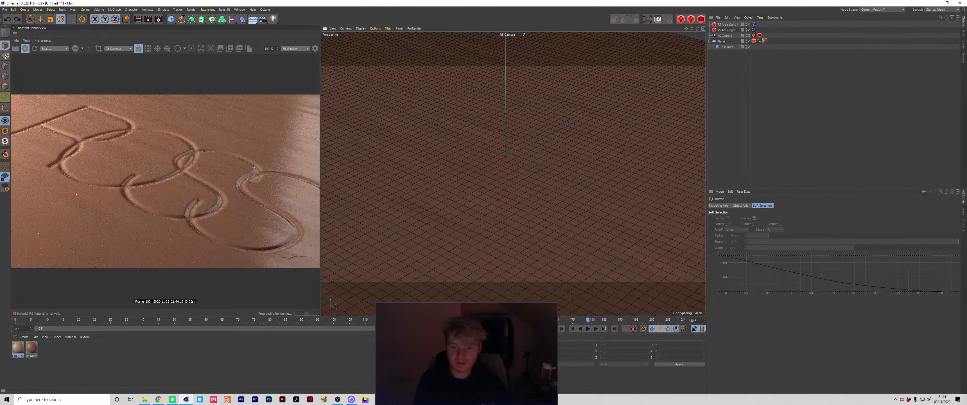
left_click_drag(23, 322, 588, 320)
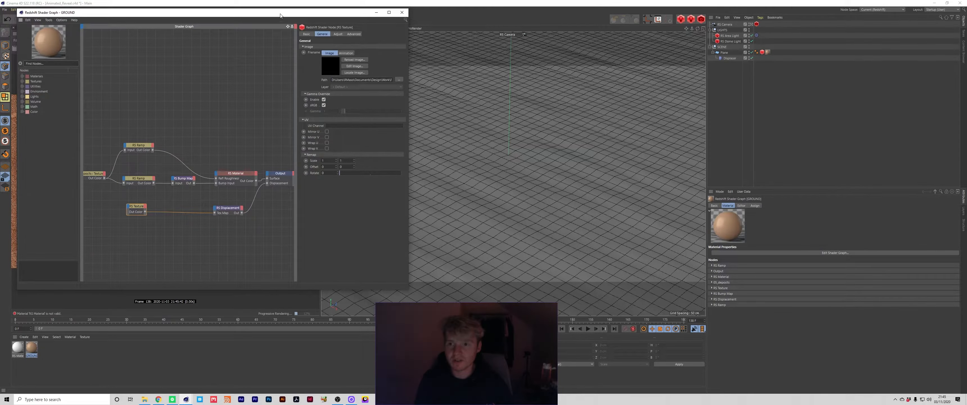
Examine the bump and roughness ramps in the GROUND material, previewing the roughness ramp on the Output's Surface and undoing that connection
left_click_drag(280, 15, 584, 39)
left_click_drag(443, 207, 445, 210)
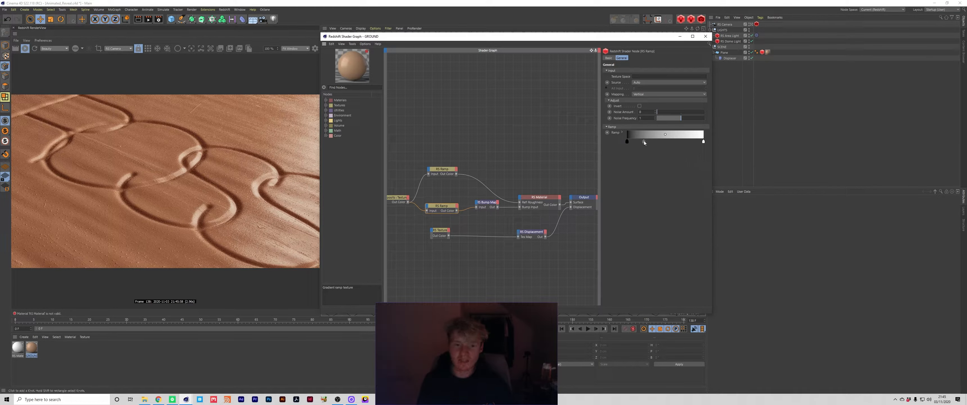
left_click(447, 170)
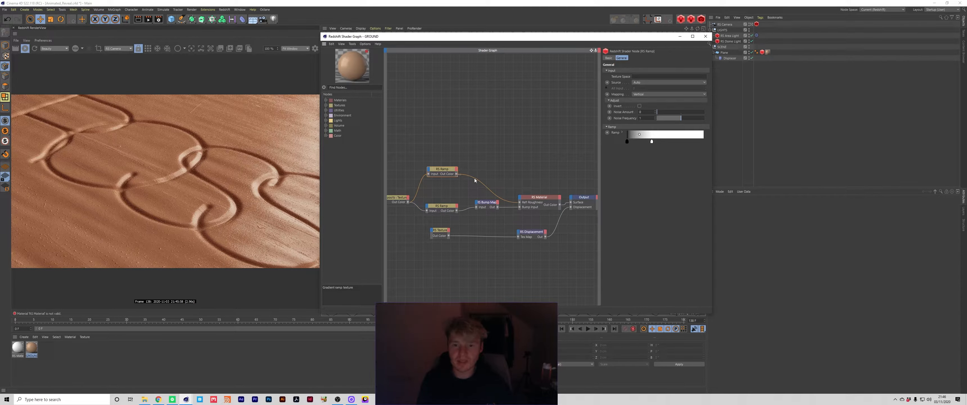
left_click_drag(457, 174, 577, 203)
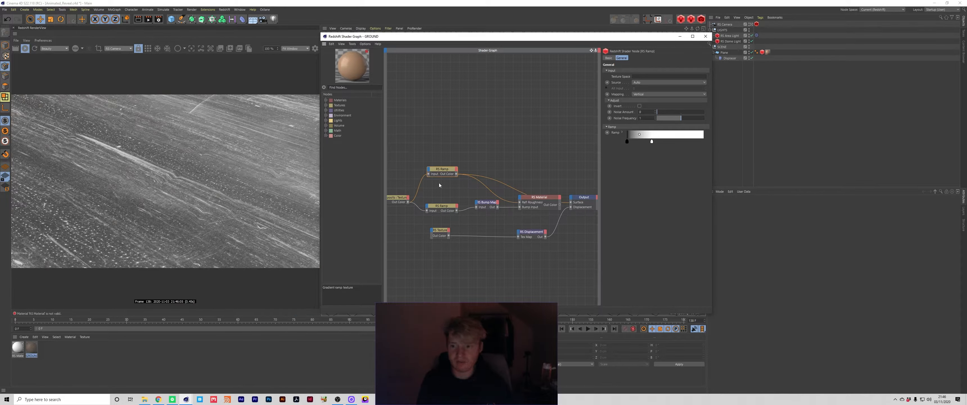
key("ctrl+z")
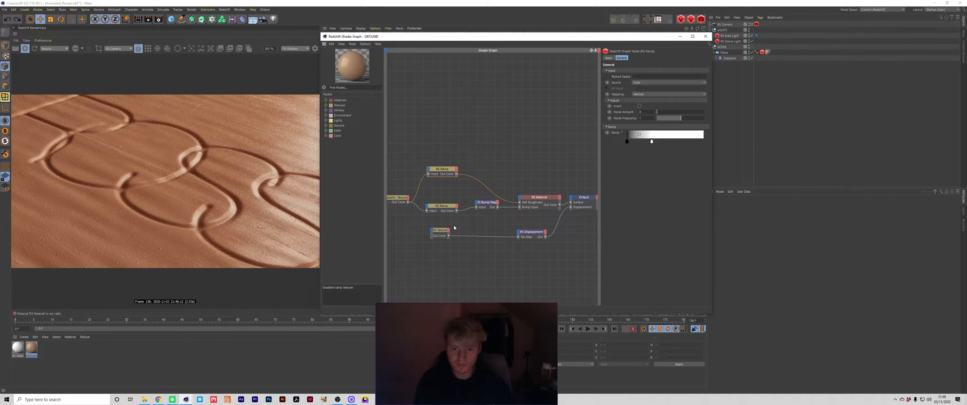
Review the GROUND material's displacement texture, RS Displacement and RS Material colour settings, and close the shader graph
left_click_drag(447, 231, 448, 234)
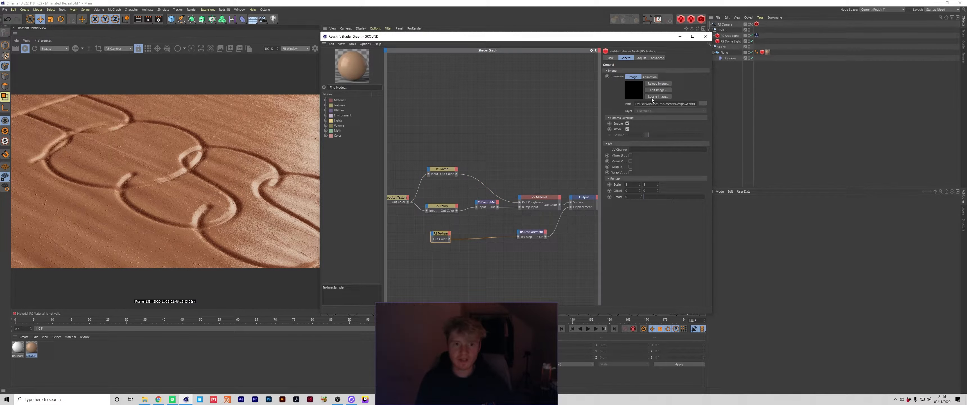
left_click(532, 232)
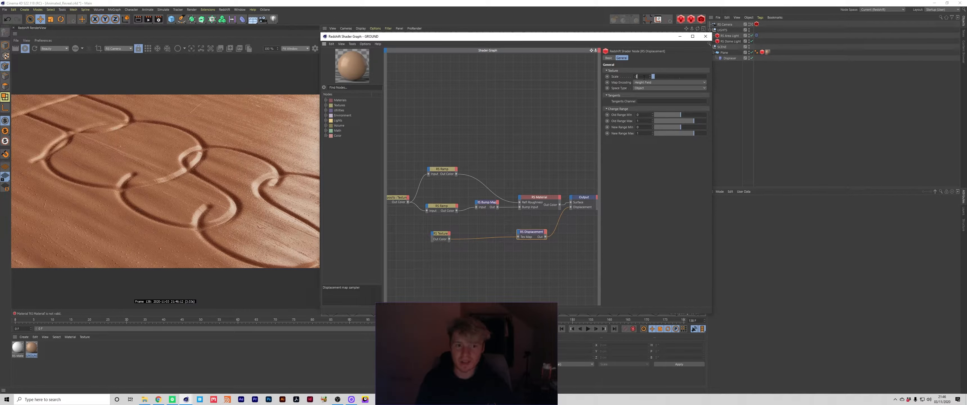
left_click(444, 239)
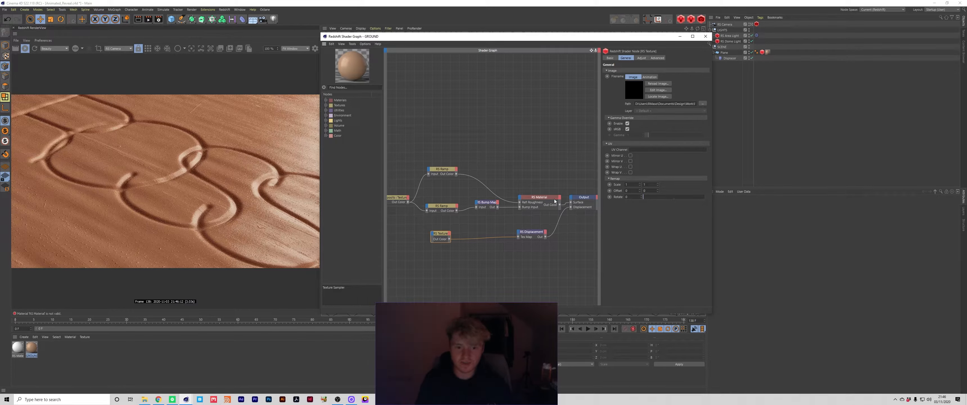
left_click(546, 202)
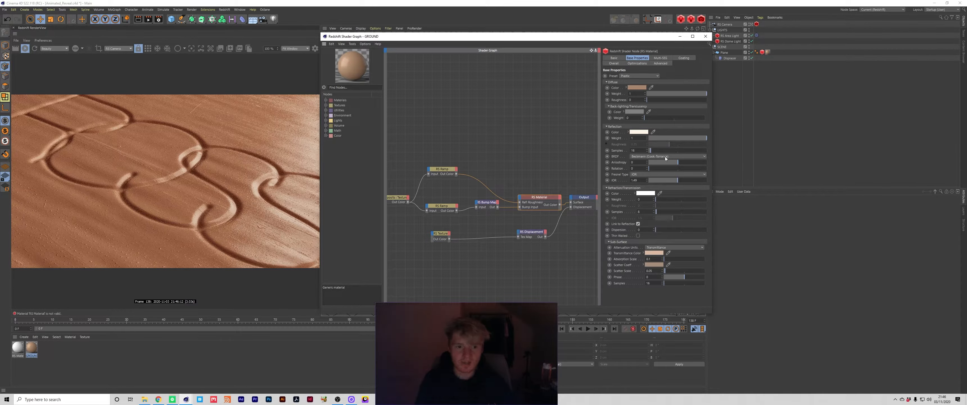
left_click(641, 87)
left_click(645, 109)
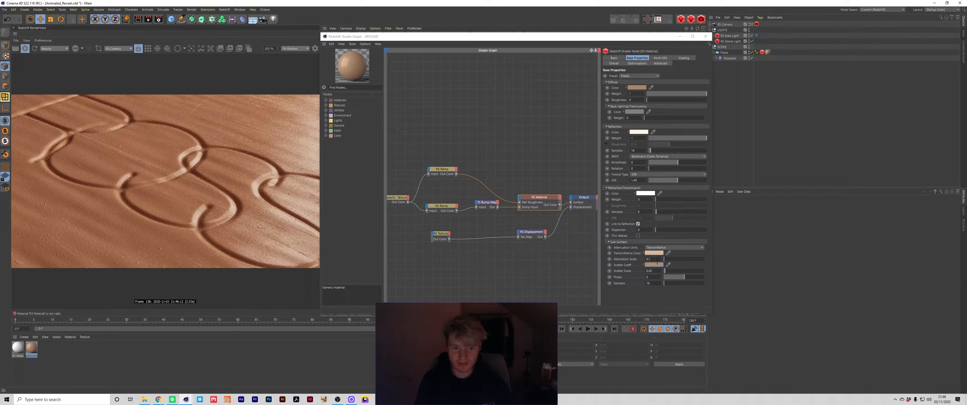
left_click(706, 36)
Inspect the dome light's HDRI with the area light temporarily disabled, re-enable the area light and show its settings
left_click(741, 42)
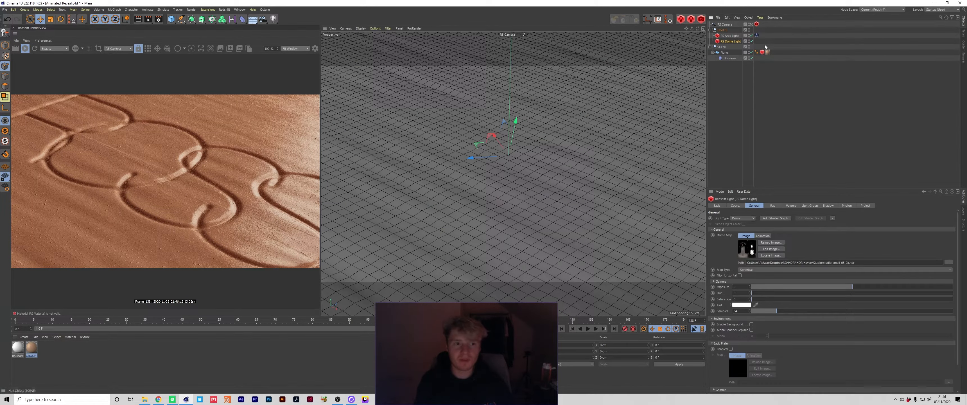
left_click(751, 35)
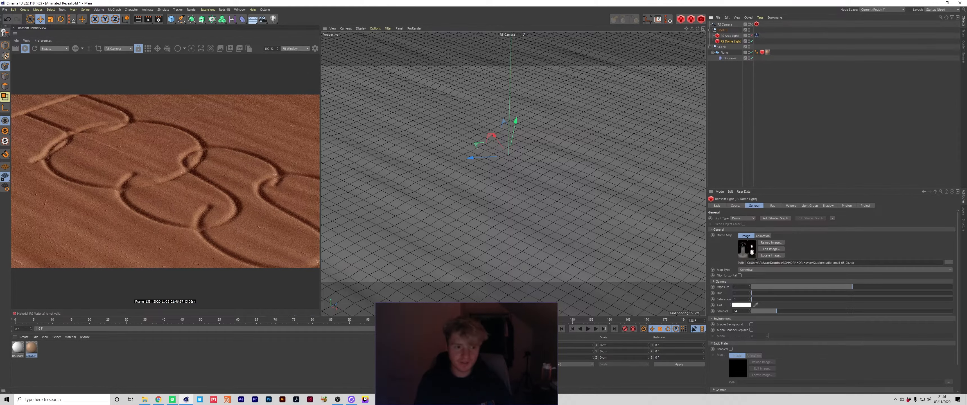
left_click_drag(754, 263, 857, 263)
left_click(857, 263)
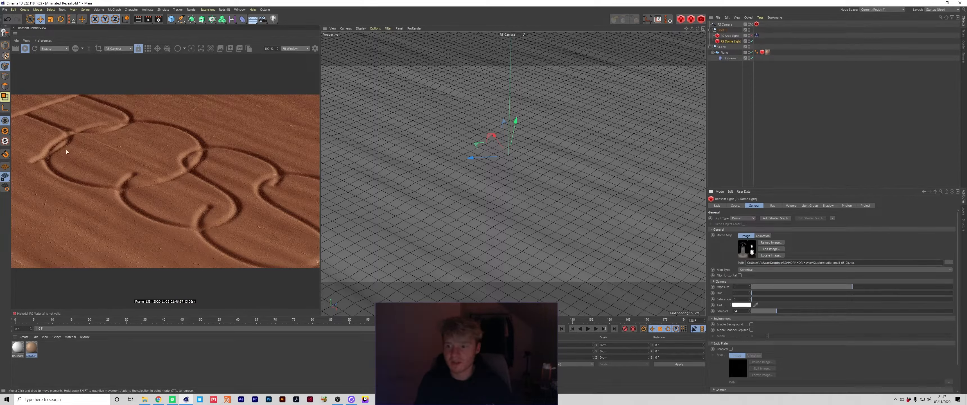
left_click(752, 36)
left_click(729, 36)
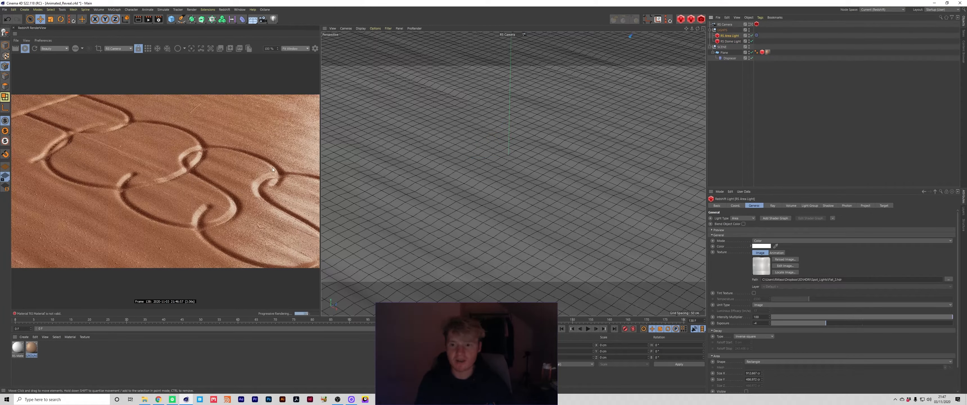
Leave the camera view to examine the scene and the Displacer's noise shader, and return to the RS Camera view
left_click(752, 24)
left_click(730, 58)
left_click(762, 240)
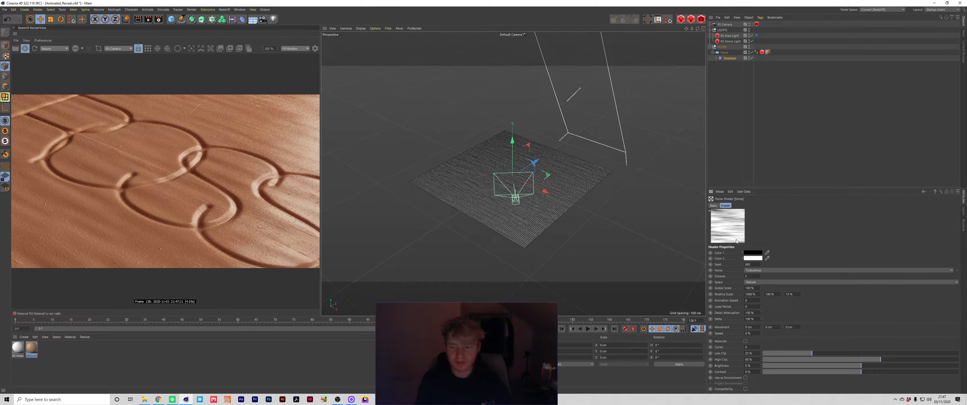
left_click(763, 88)
left_click(752, 24)
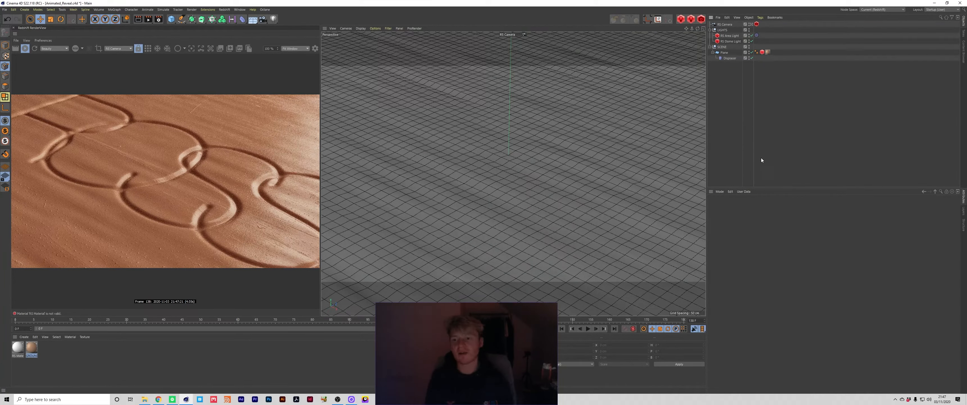